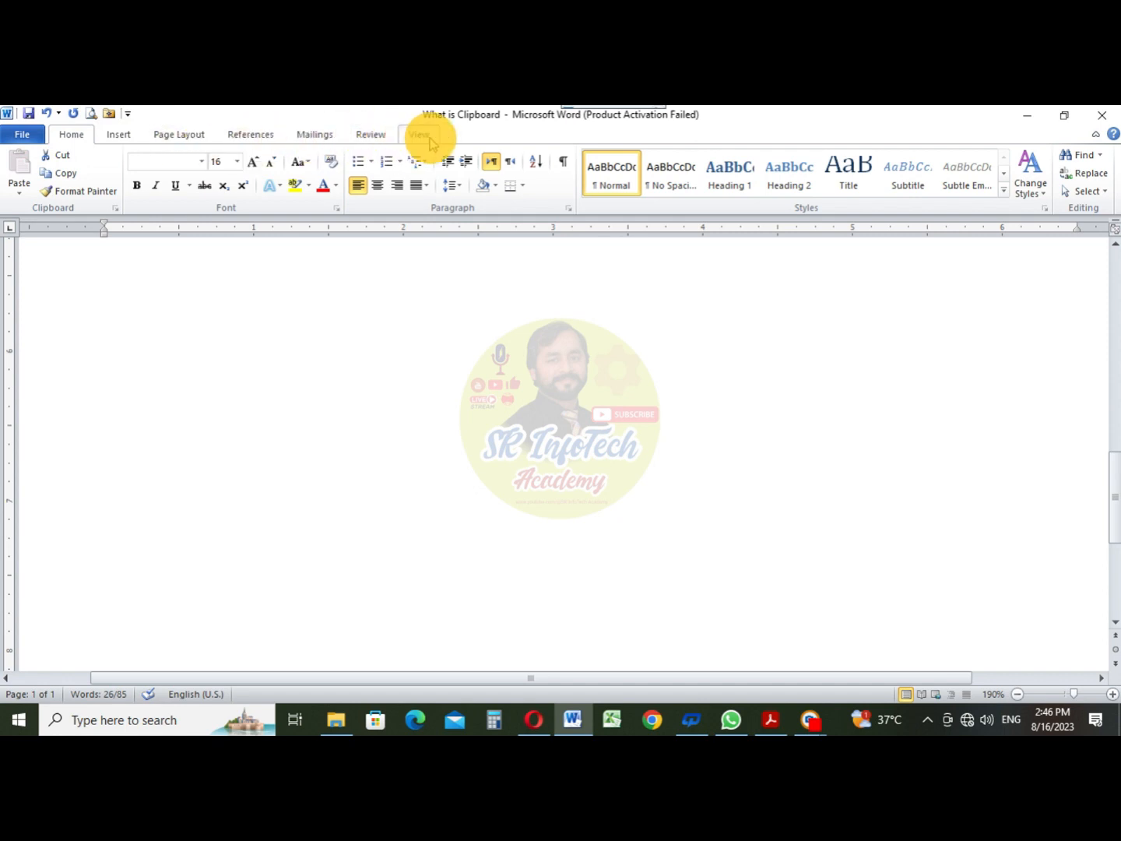
{"action": "left_click", "coordinate": [21, 136]}
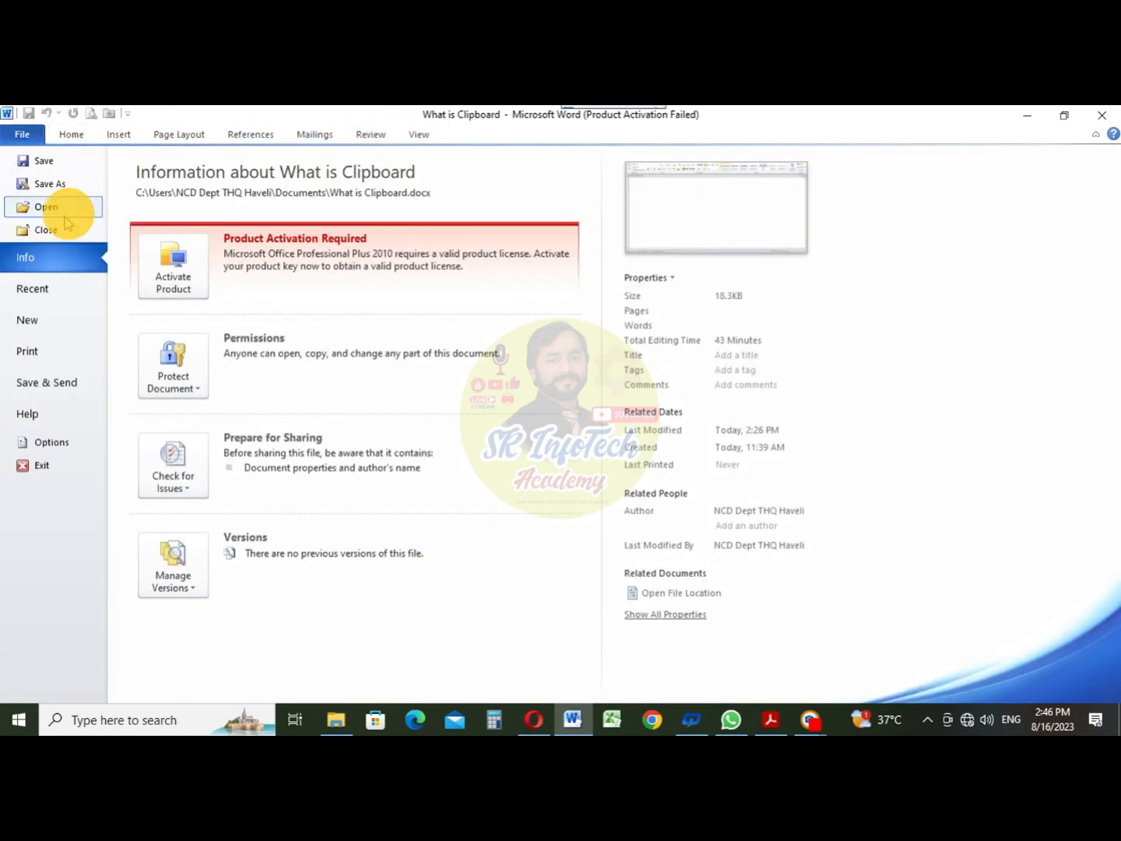
{"action": "left_click", "coordinate": [73, 139]}
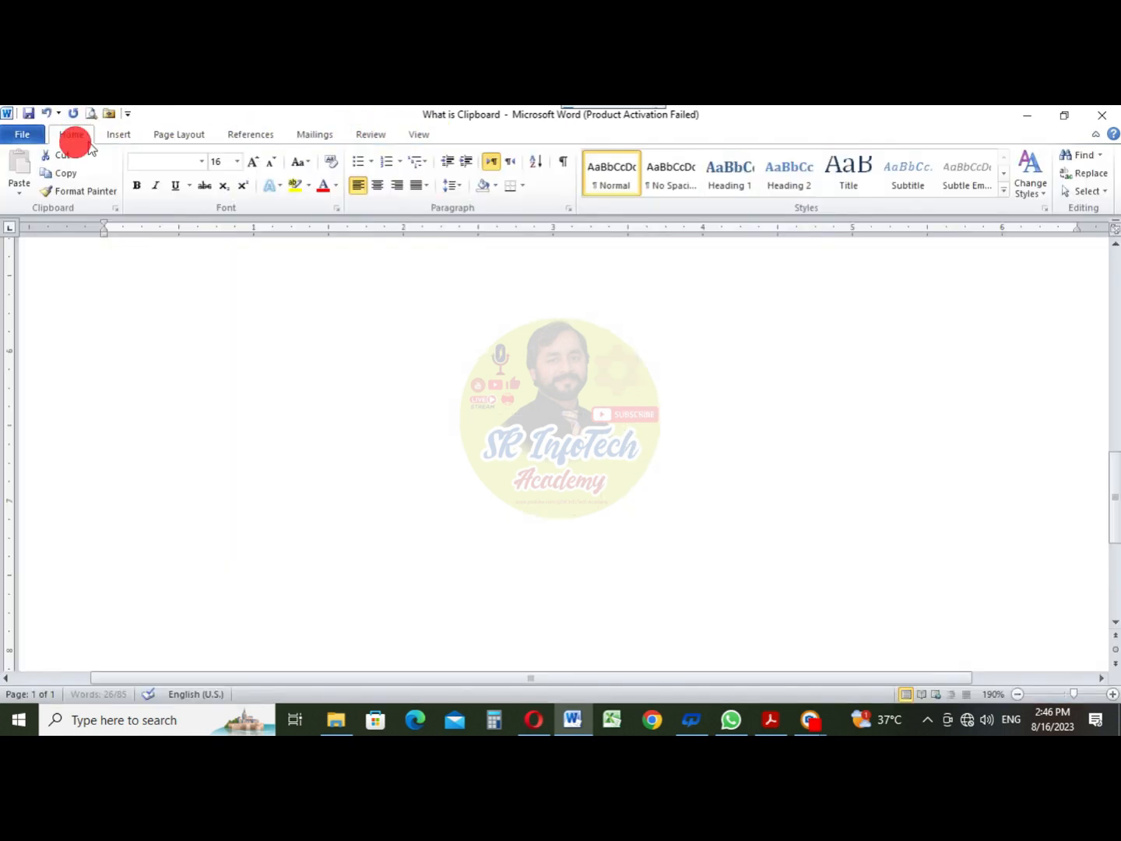
{"action": "left_click", "coordinate": [125, 140]}
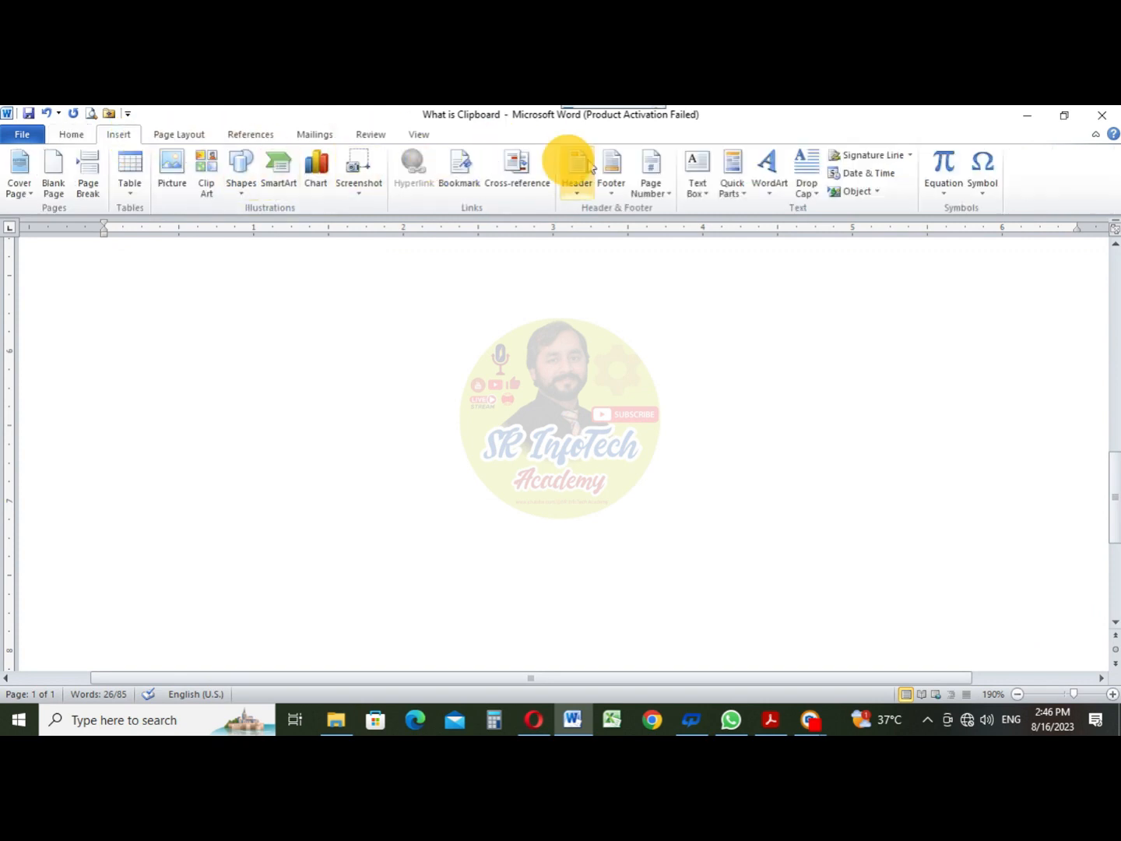
{"action": "left_click", "coordinate": [179, 136]}
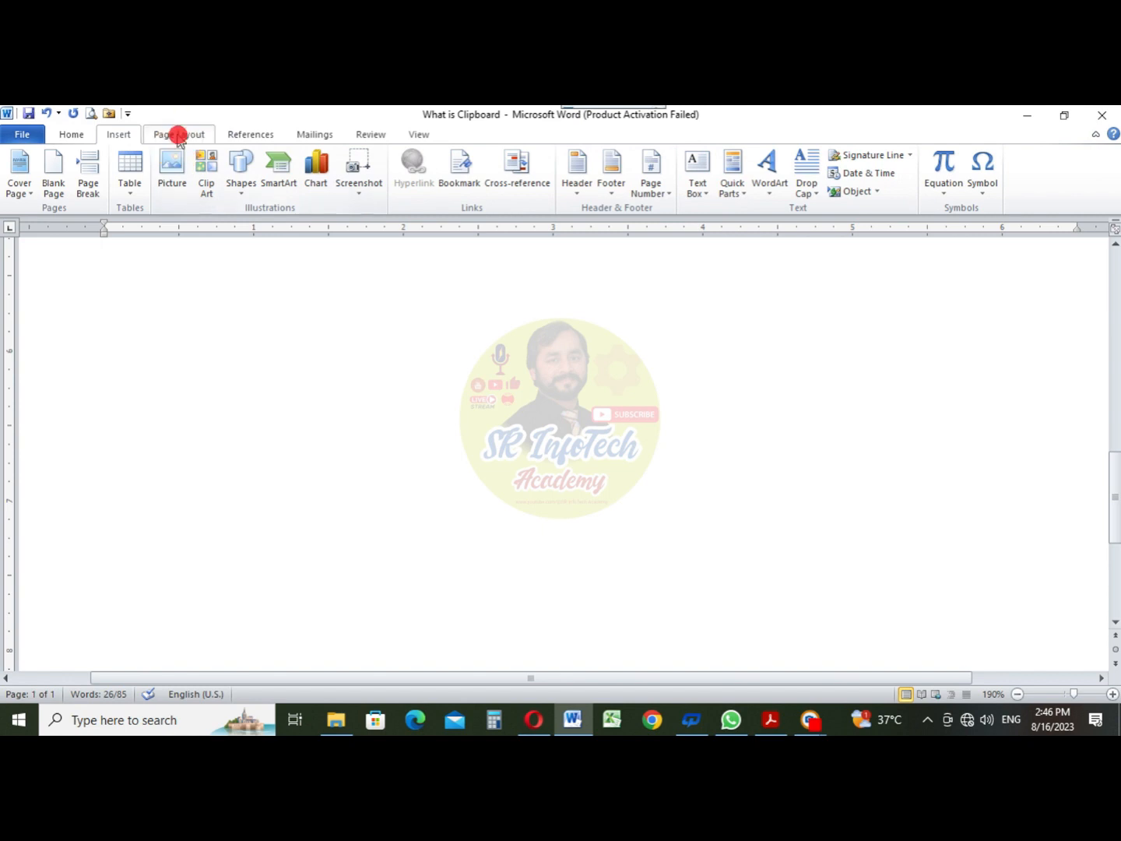
{"action": "left_click", "coordinate": [243, 138]}
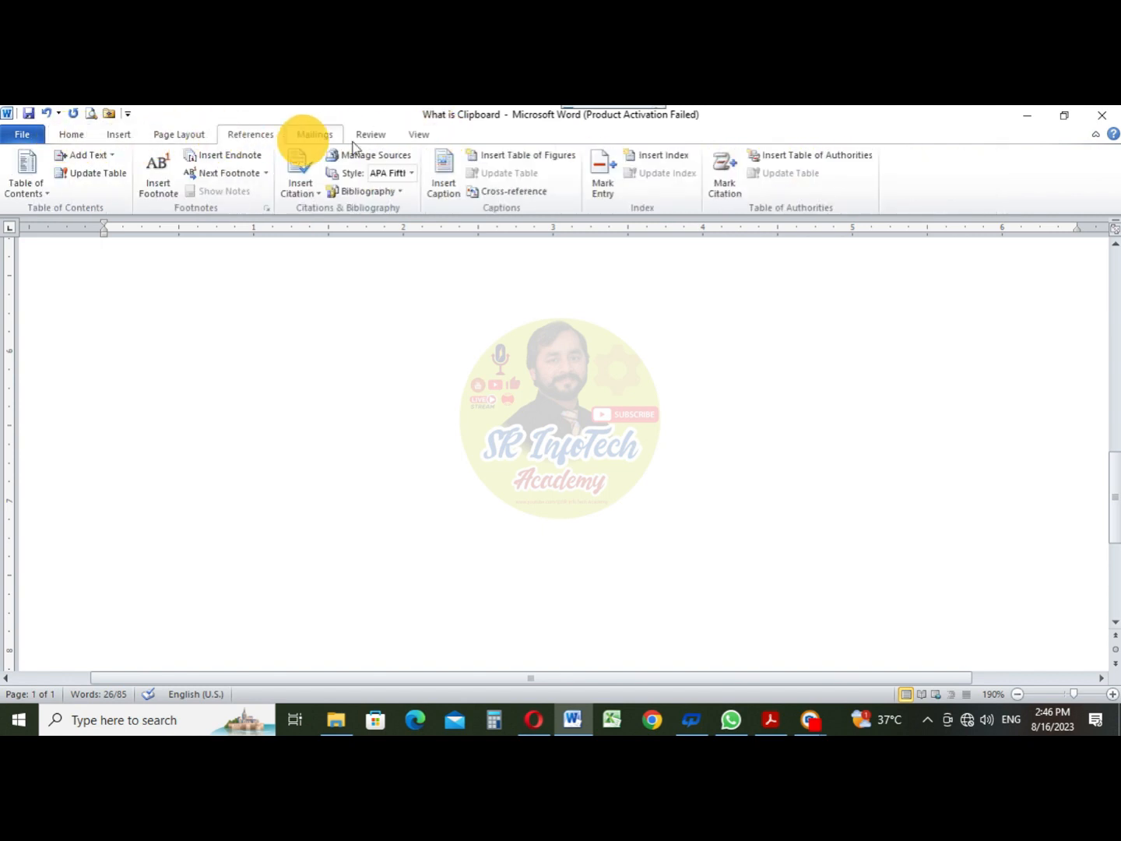
{"action": "left_click", "coordinate": [67, 138]}
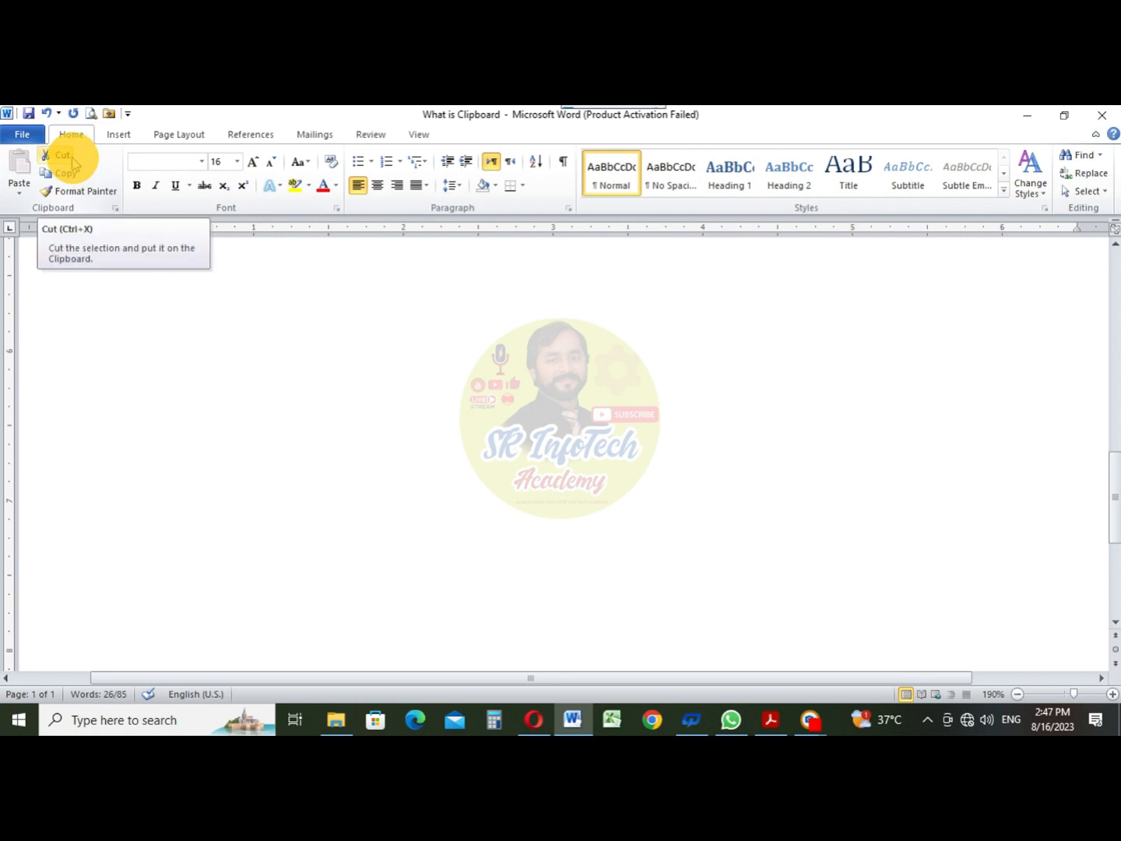
Review the clipboard definition under the "What is Clipboard?" heading at the start of the document.
{"action": "scroll", "coordinate": [93, 291], "scroll_direction": "up", "scroll_amount": 5}
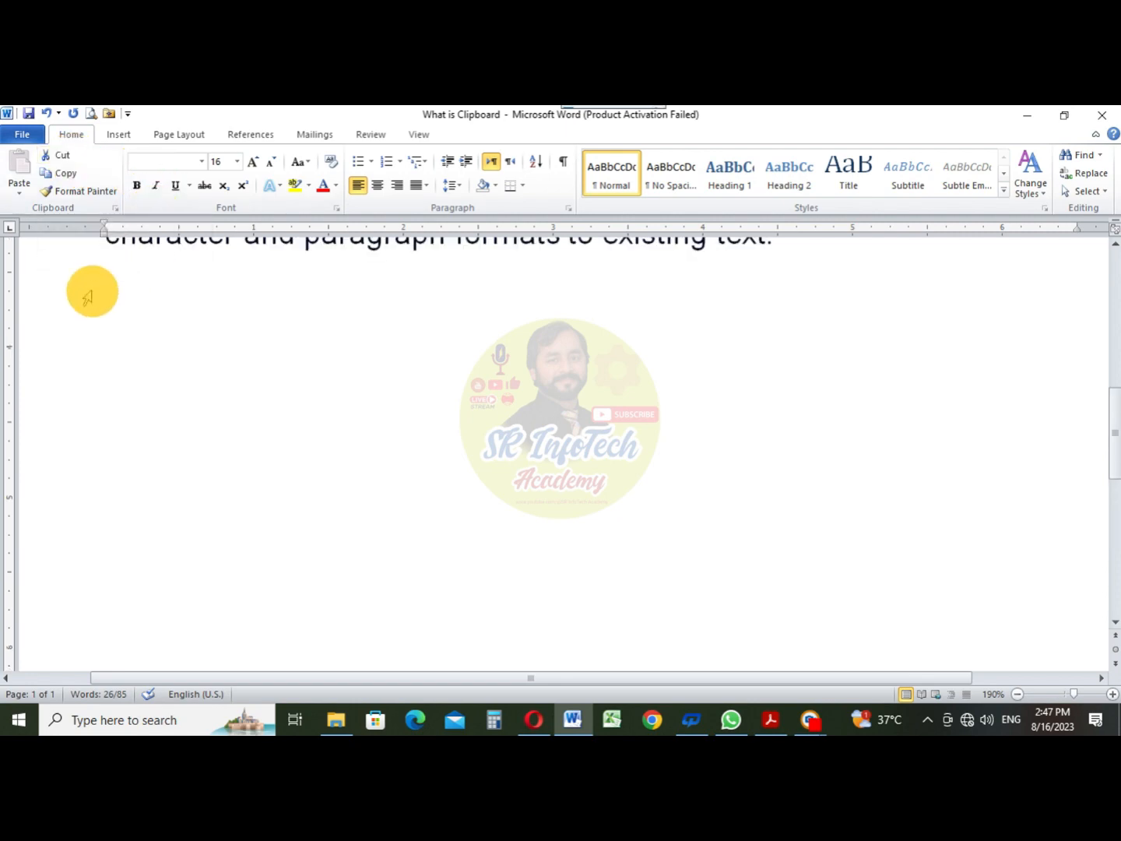
{"action": "scroll", "coordinate": [124, 313], "scroll_direction": "up", "scroll_amount": 5}
{"action": "left_click", "coordinate": [180, 452]}
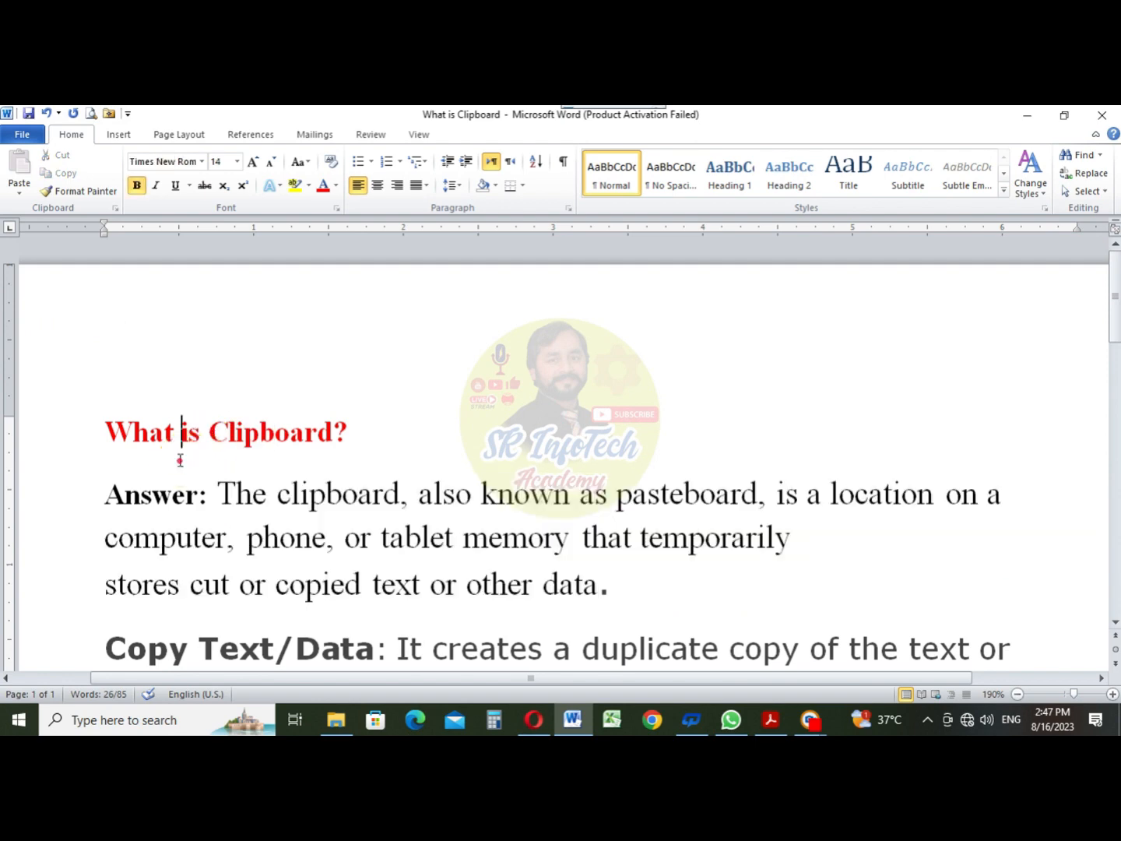
{"action": "scroll", "coordinate": [125, 435], "scroll_direction": "down", "scroll_amount": 1}
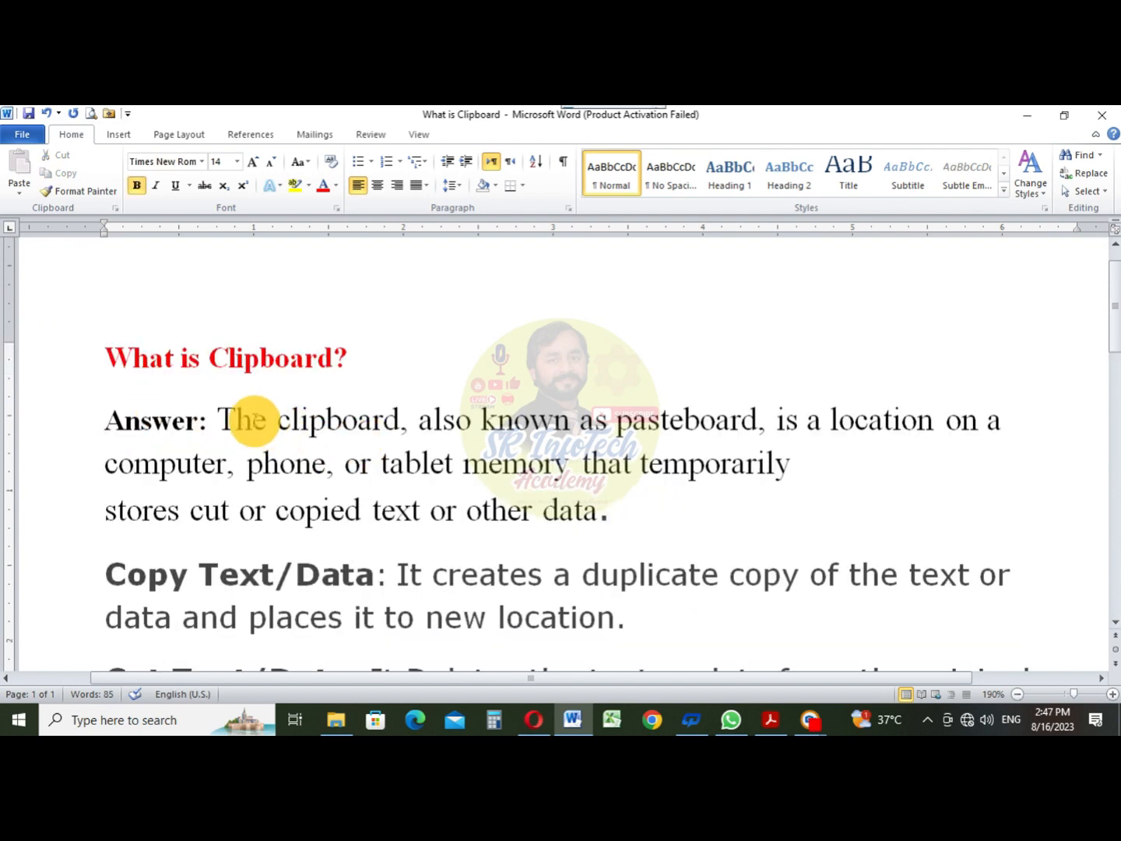
{"action": "left_click_drag", "start_coordinate": [232, 418], "coordinate": [968, 496]}
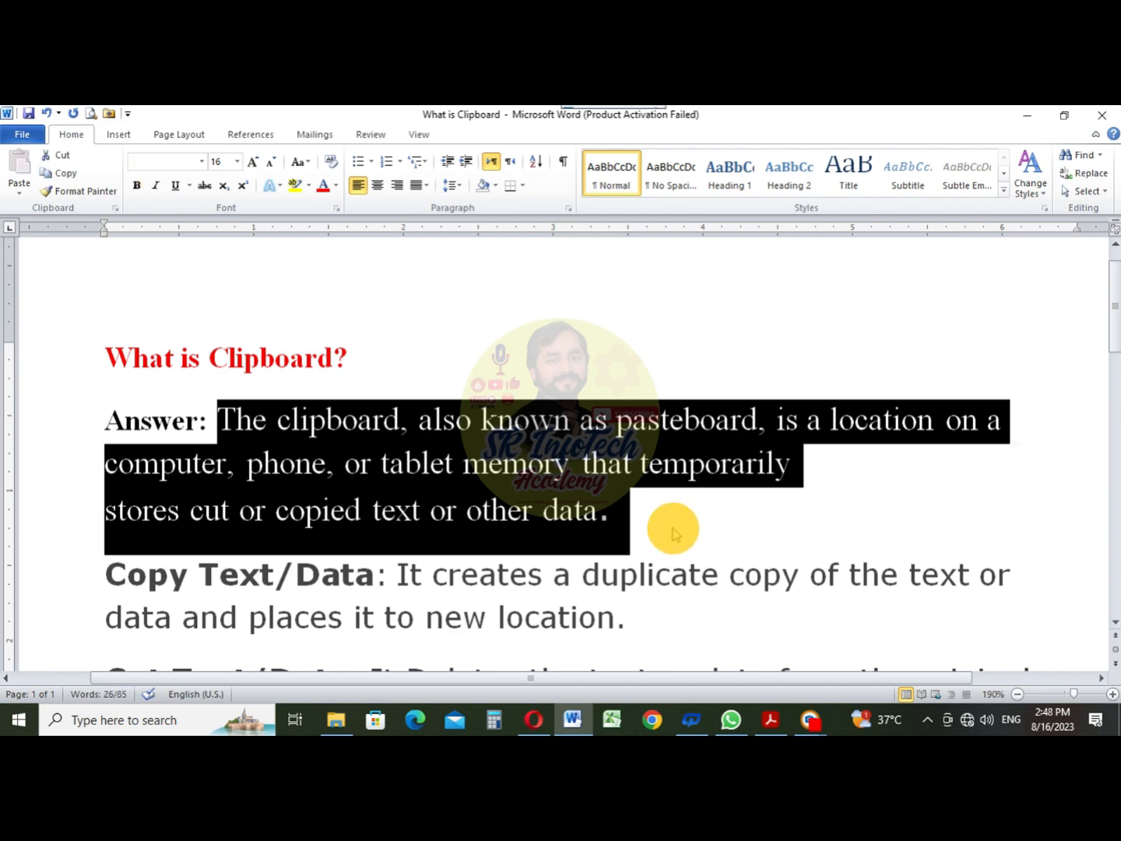
{"action": "left_click", "coordinate": [647, 516]}
Append "Ctrl+c" to the end of the Copy Text/Data definition.
{"action": "scroll", "coordinate": [631, 502], "scroll_direction": "down", "scroll_amount": 2}
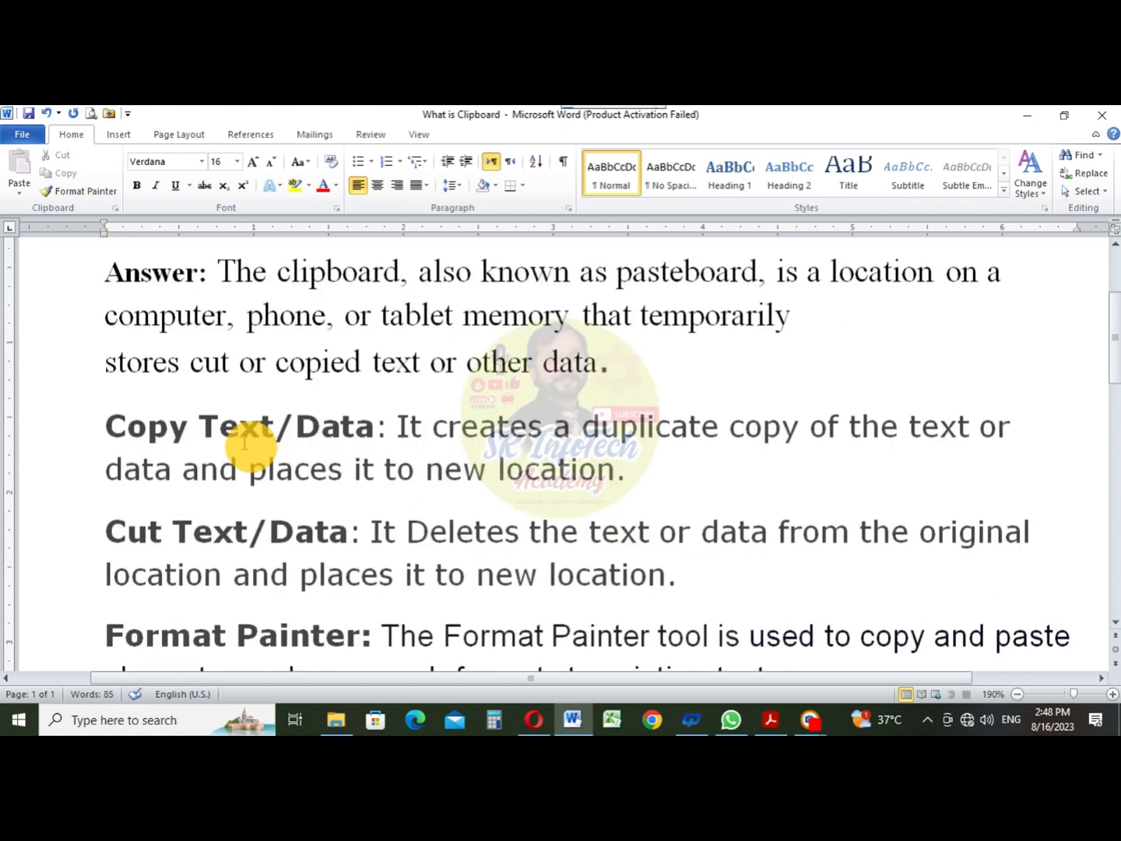
{"action": "left_click_drag", "start_coordinate": [400, 427], "coordinate": [853, 460]}
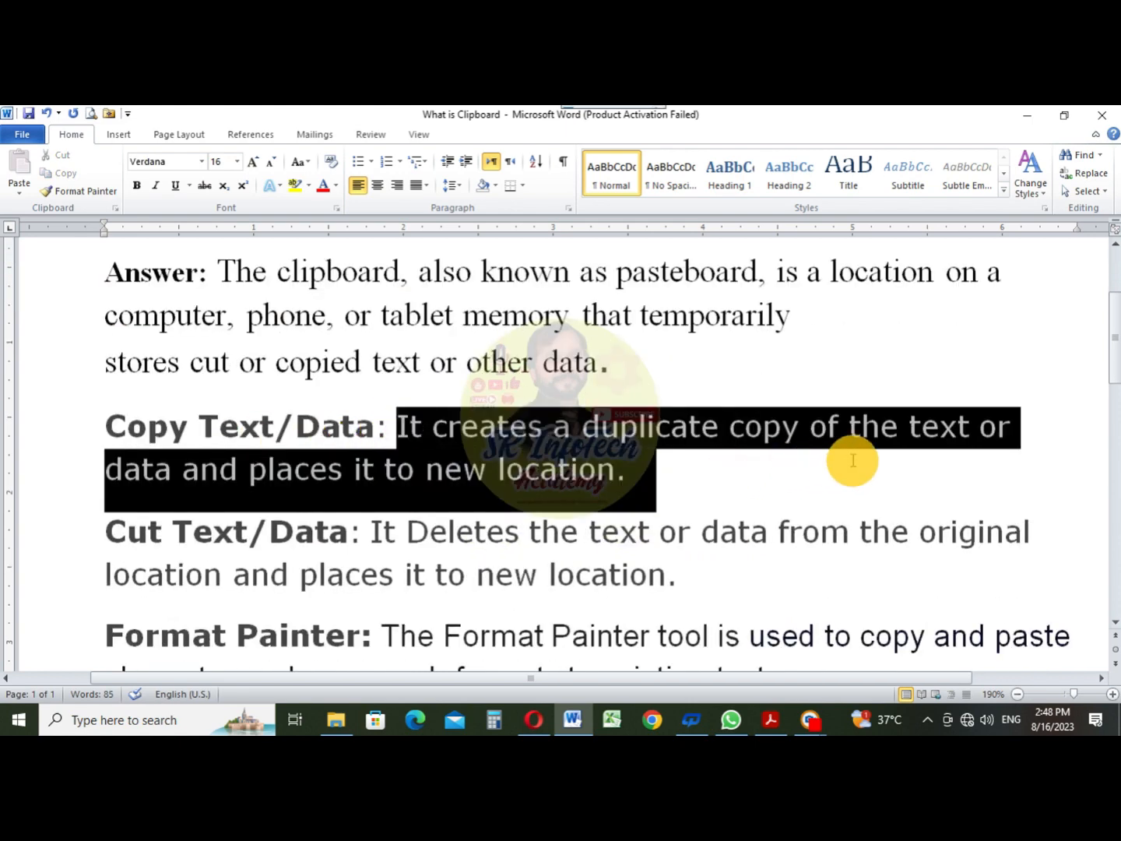
{"action": "left_click", "coordinate": [493, 453]}
{"action": "left_click", "coordinate": [627, 470]}
{"action": "type", "text": "ct"}
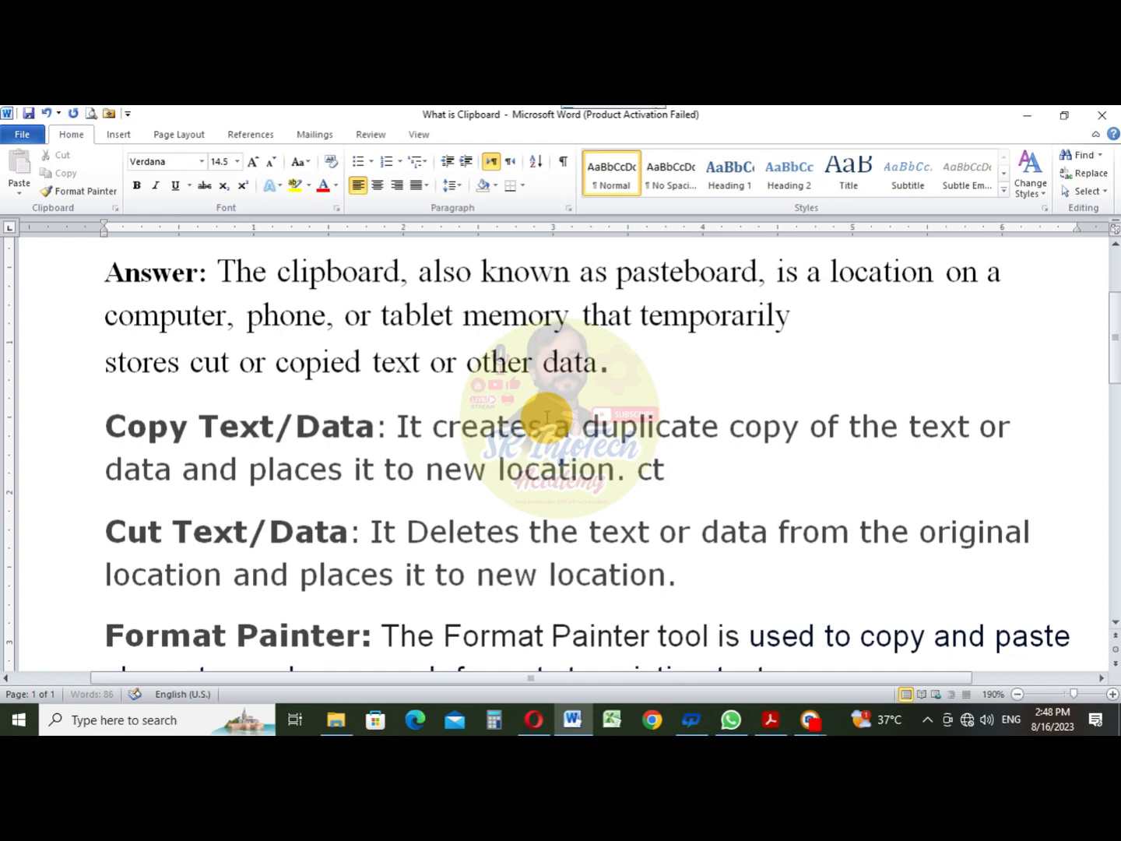
{"action": "type", "text": "rl+c"}
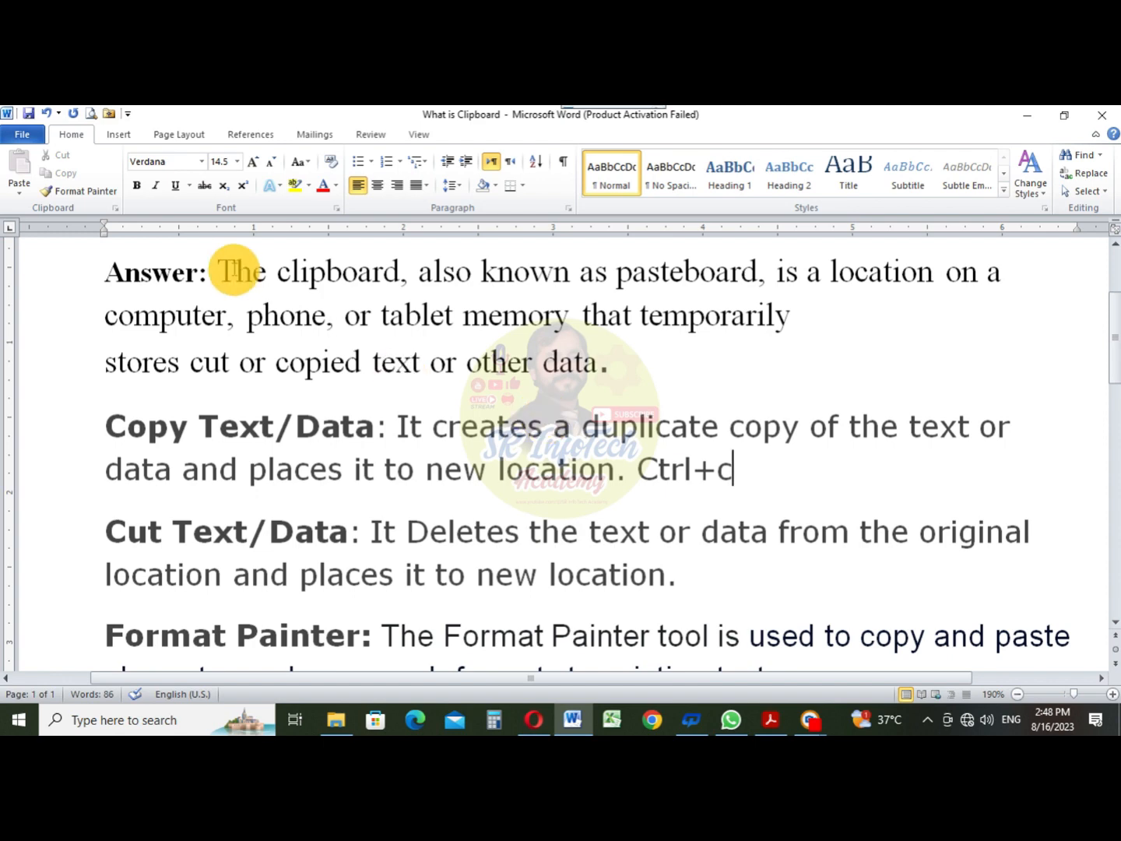
Copy the "What is Clipboard?" heading with its answer and paste it at the end of the document.
{"action": "left_click_drag", "start_coordinate": [611, 365], "coordinate": [107, 329]}
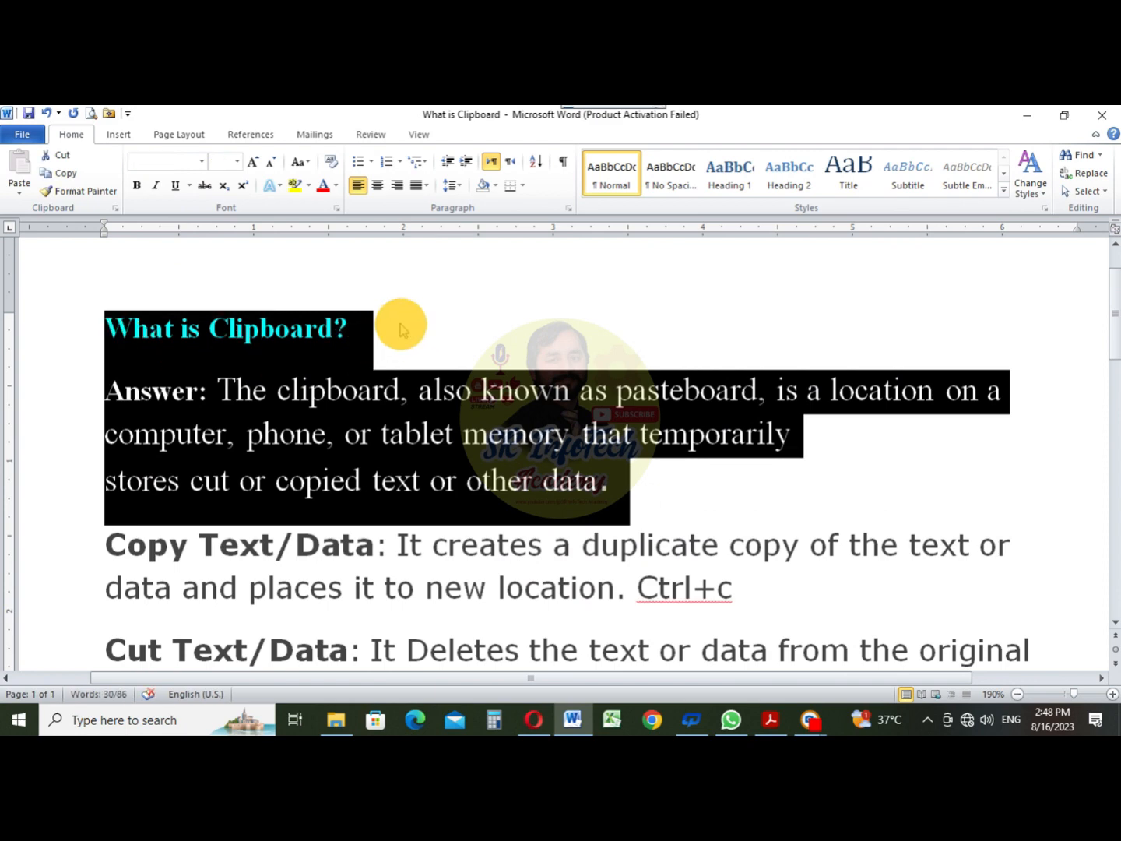
{"action": "key", "text": "ctrl+c"}
{"action": "key", "text": "ctrl+End"}
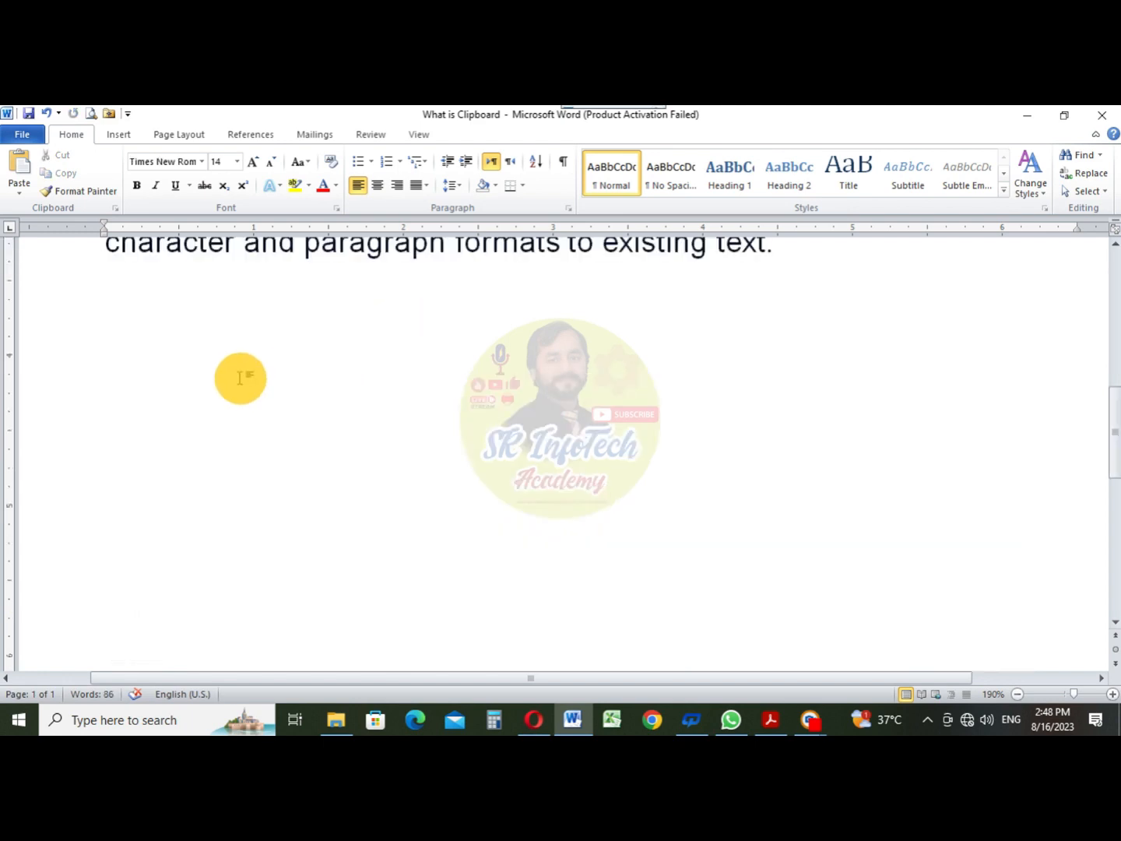
{"action": "key", "text": "ctrl+v"}
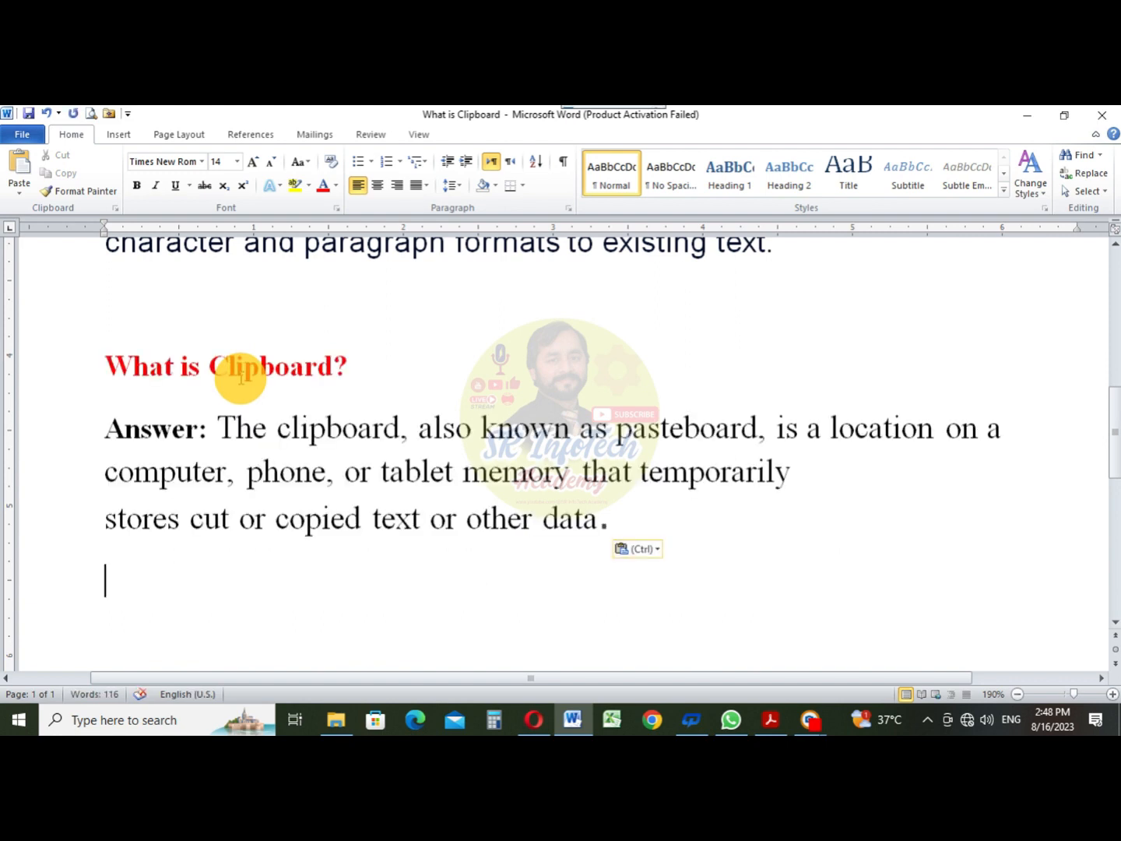
Compare the pasted "What is Clipboard?" section with the original at the start of the document.
{"action": "left_click_drag", "start_coordinate": [108, 367], "coordinate": [613, 529]}
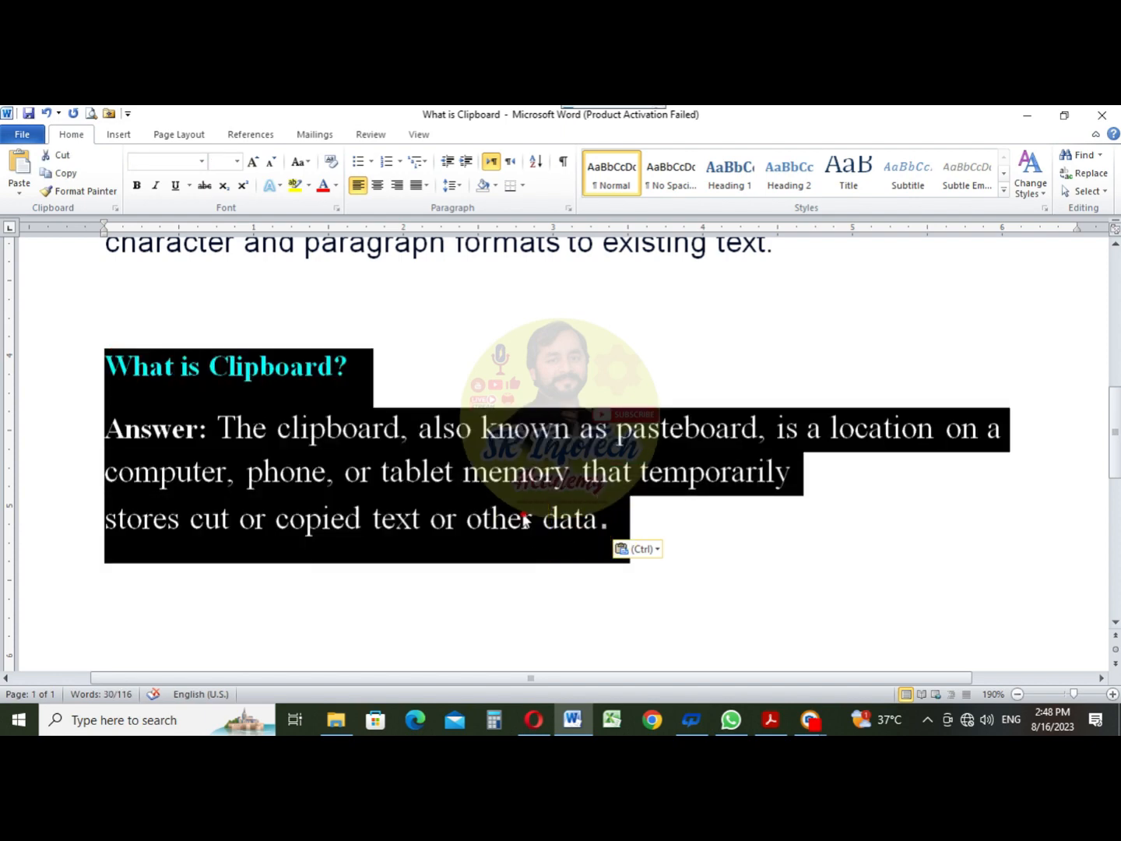
{"action": "left_click", "coordinate": [518, 513]}
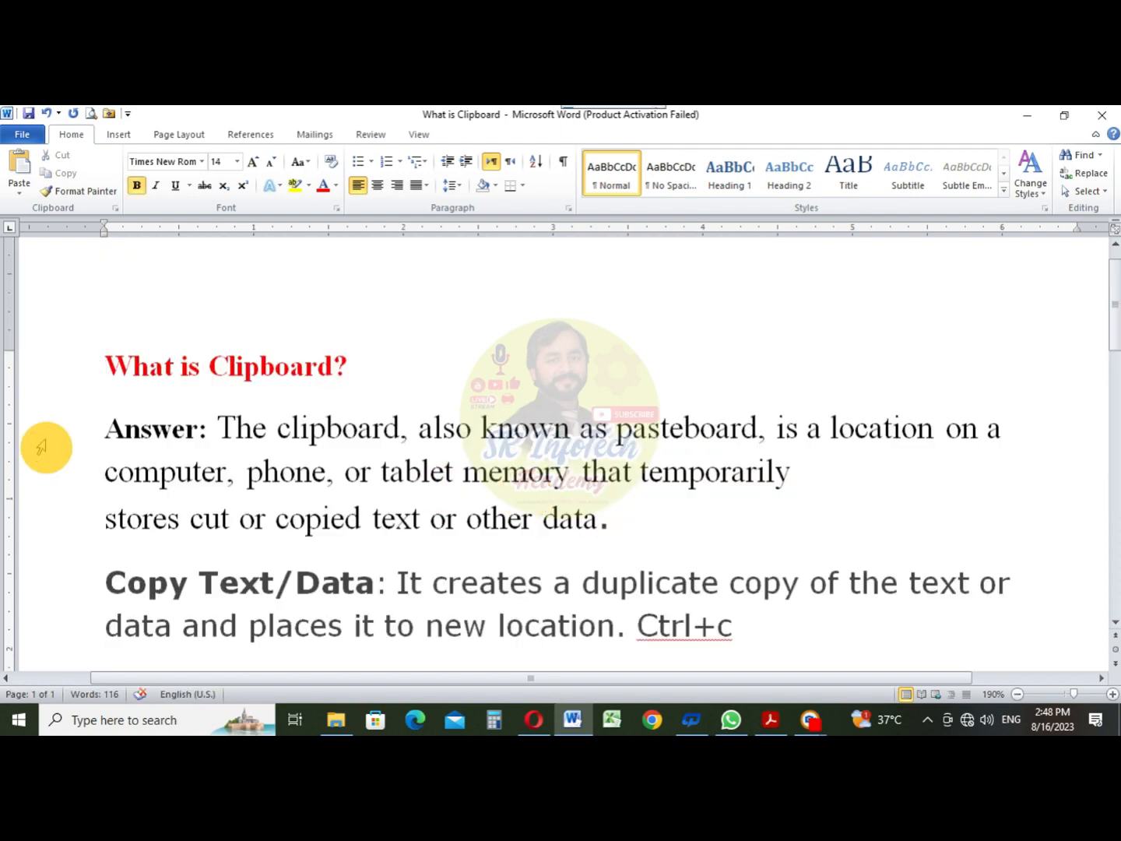
{"action": "scroll", "coordinate": [116, 366], "scroll_direction": "up", "scroll_amount": 1}
{"action": "left_click", "coordinate": [103, 436], "text": "shift"}
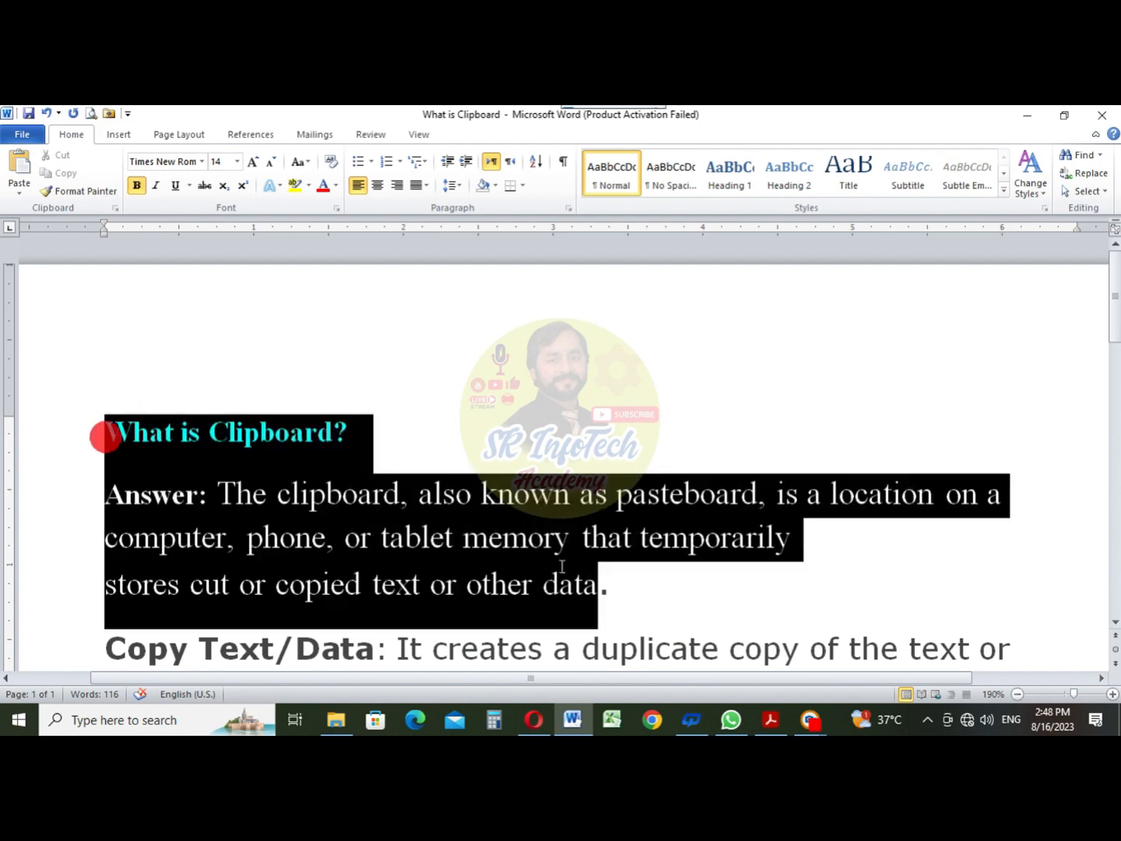
{"action": "left_click", "coordinate": [613, 583]}
Review the Cut Text/Data definition.
{"action": "scroll", "coordinate": [614, 582], "scroll_direction": "down", "scroll_amount": 2}
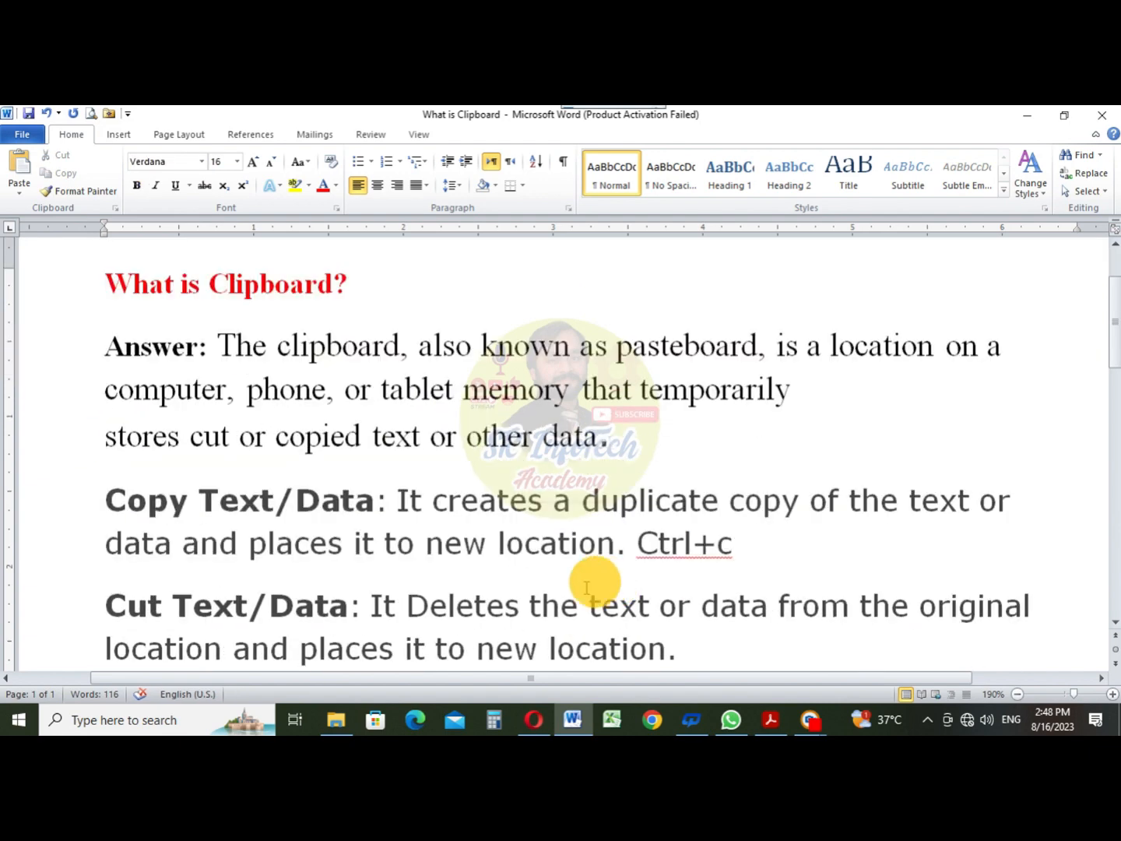
{"action": "scroll", "coordinate": [607, 580], "scroll_direction": "down", "scroll_amount": 1}
{"action": "left_click_drag", "start_coordinate": [106, 533], "coordinate": [615, 561]}
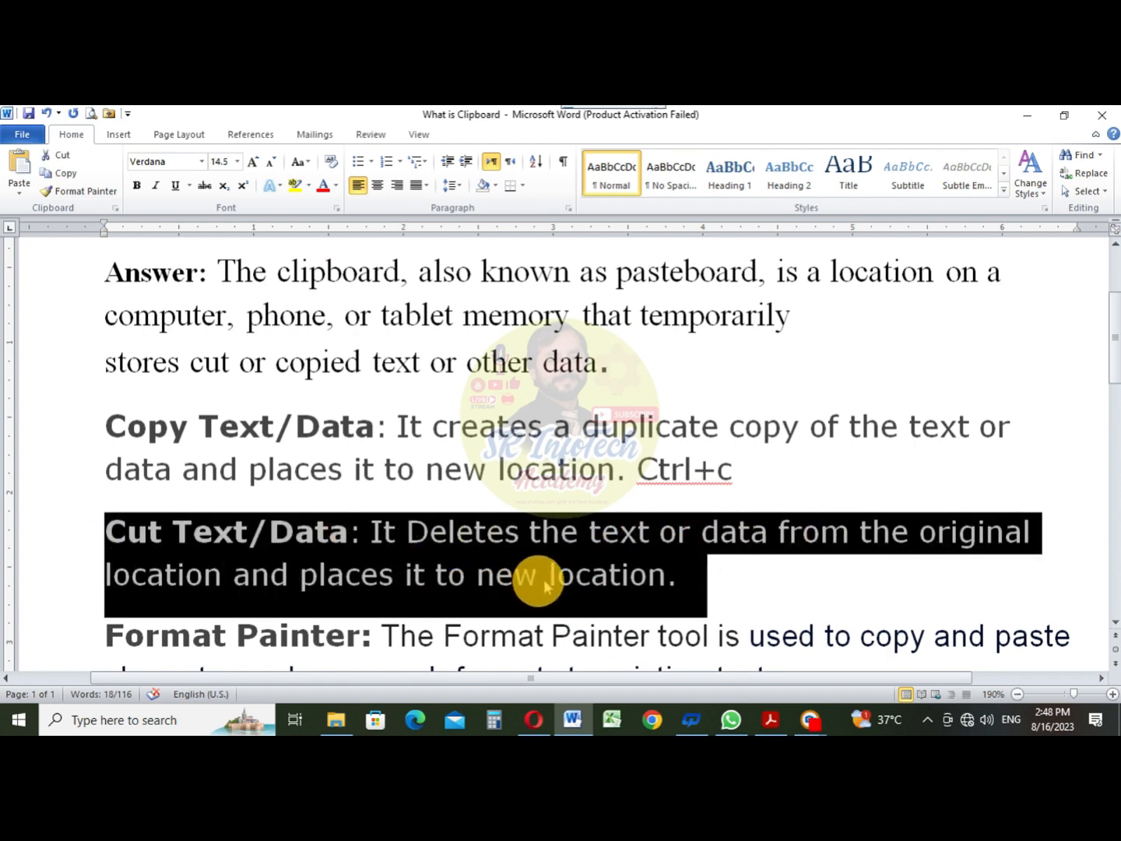
{"action": "left_click", "coordinate": [590, 578]}
Cut the original "What is Clipboard?" heading and its answer from the start of the document.
{"action": "scroll", "coordinate": [328, 421], "scroll_direction": "up", "scroll_amount": 3}
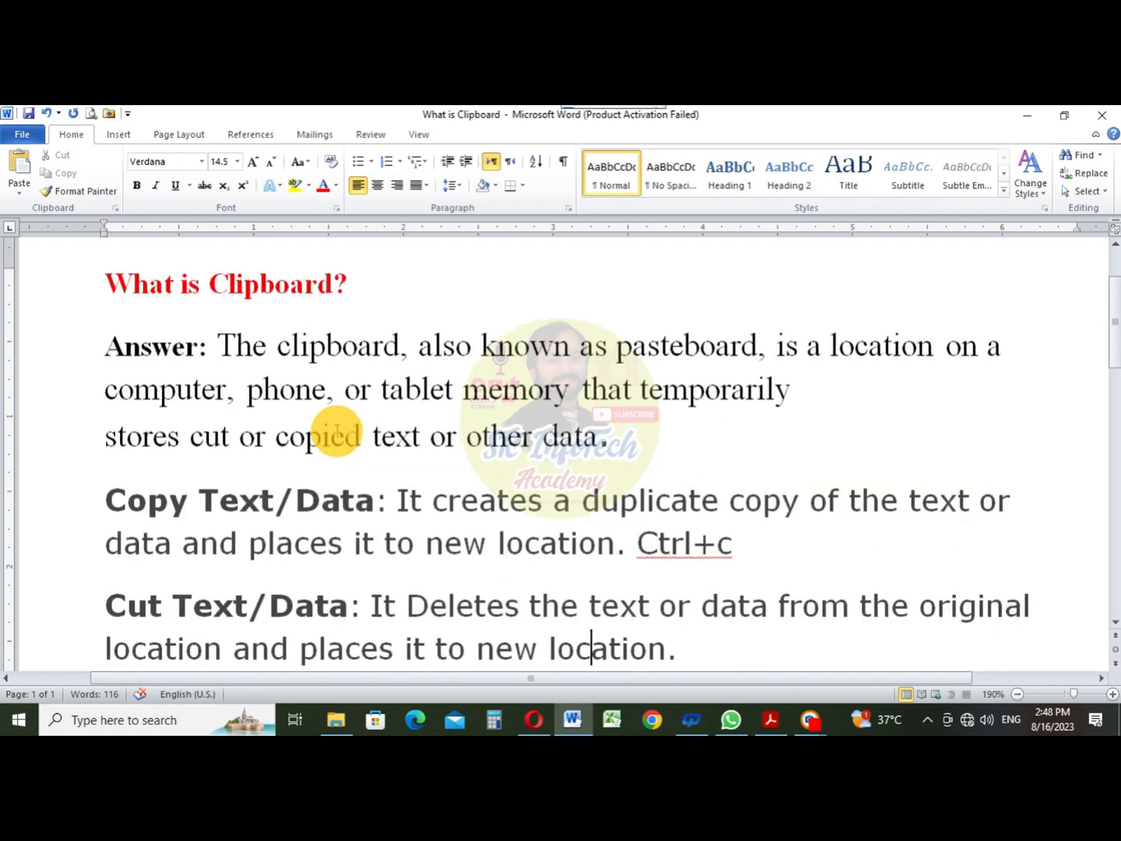
{"action": "scroll", "coordinate": [126, 350], "scroll_direction": "down", "scroll_amount": 1}
{"action": "left_click_drag", "start_coordinate": [109, 352], "coordinate": [645, 522]}
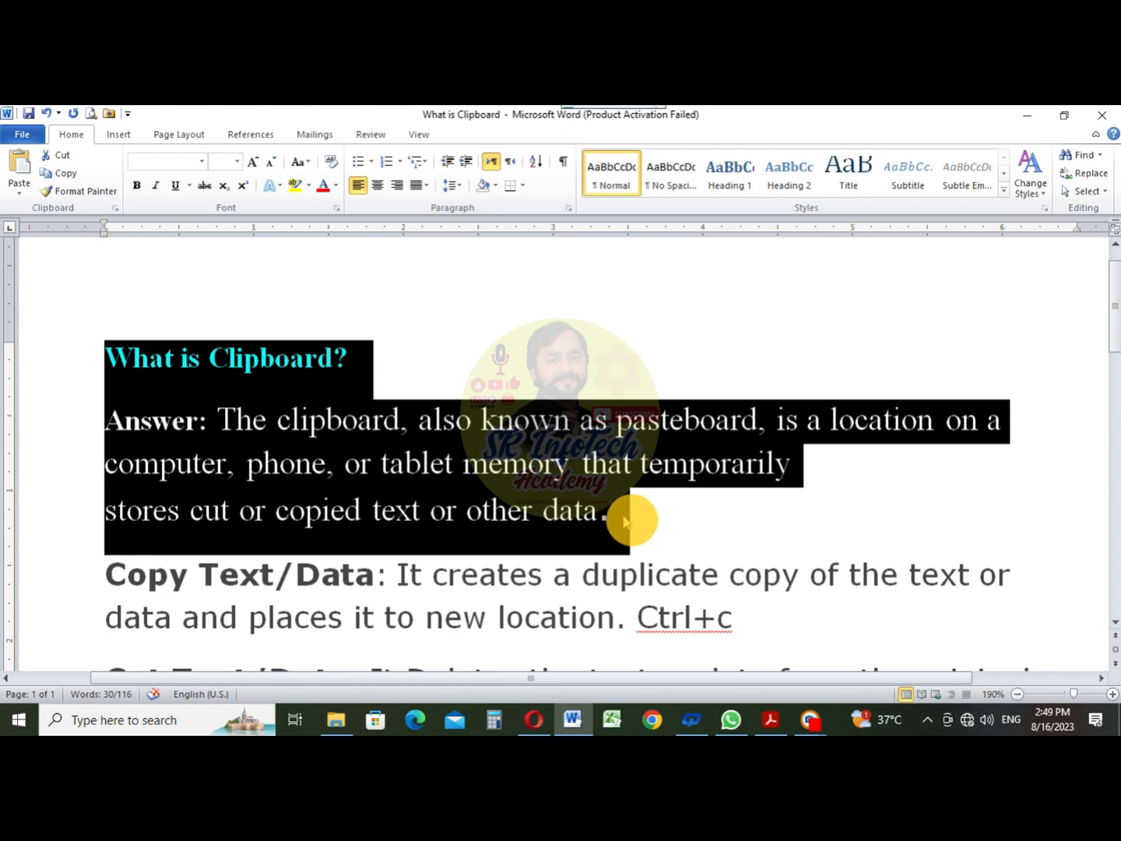
{"action": "left_click", "coordinate": [61, 159]}
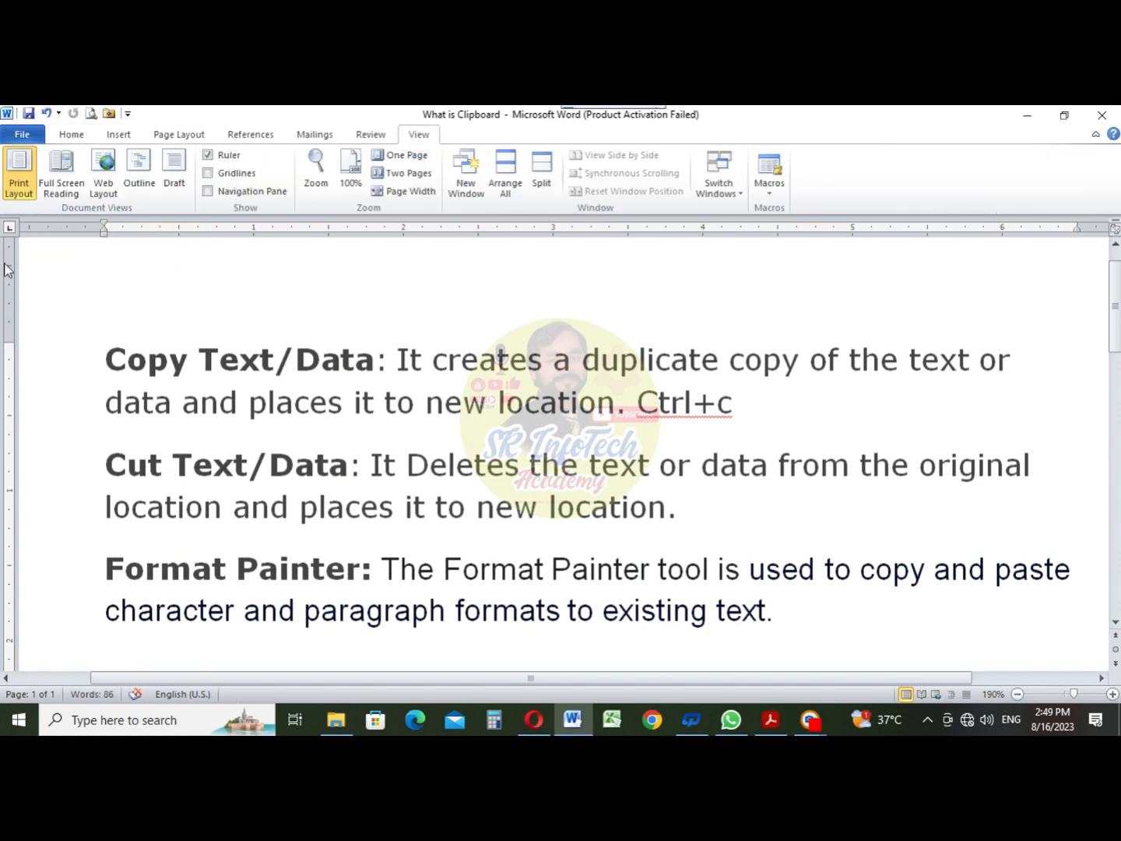
Paste the cut "What is Clipboard?" section on the empty line below its copy at the end of the document.
{"action": "scroll", "coordinate": [161, 476], "scroll_direction": "down", "scroll_amount": 5}
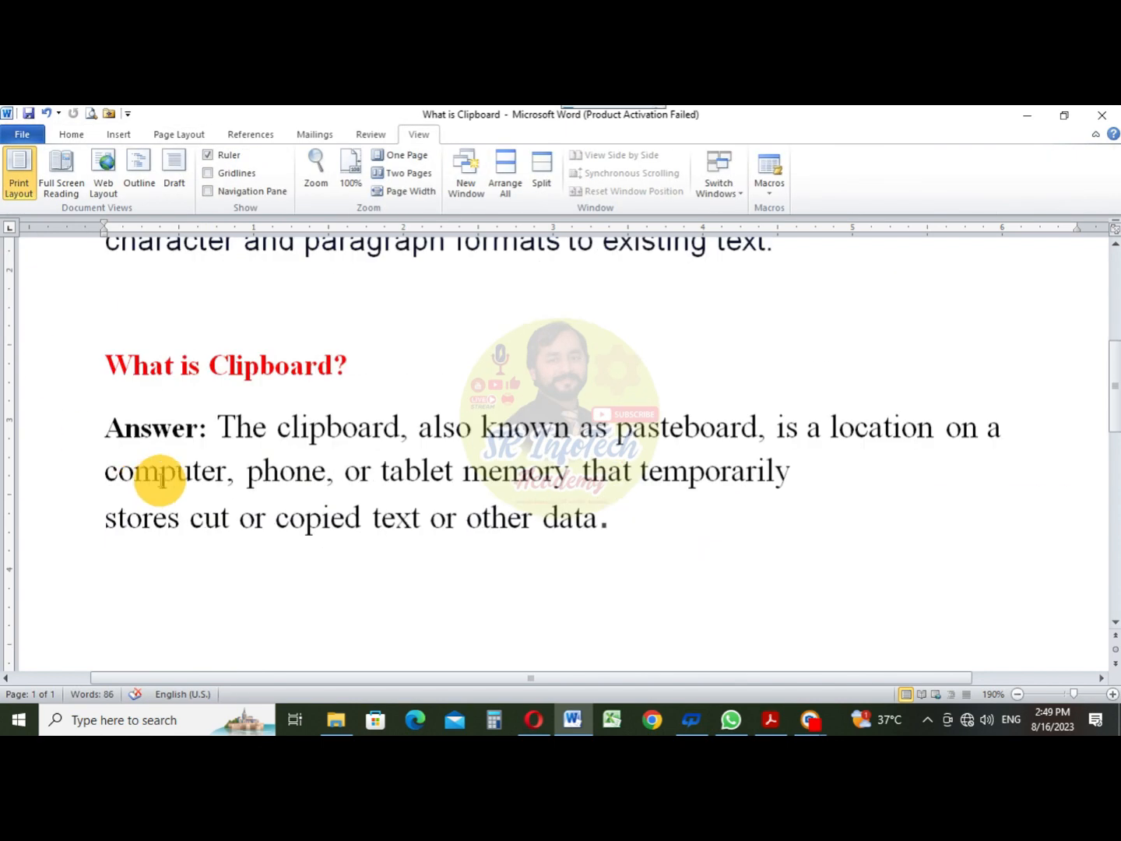
{"action": "scroll", "coordinate": [163, 448], "scroll_direction": "up", "scroll_amount": 2}
{"action": "scroll", "coordinate": [163, 448], "scroll_direction": "up", "scroll_amount": 2}
{"action": "left_click", "coordinate": [160, 444]}
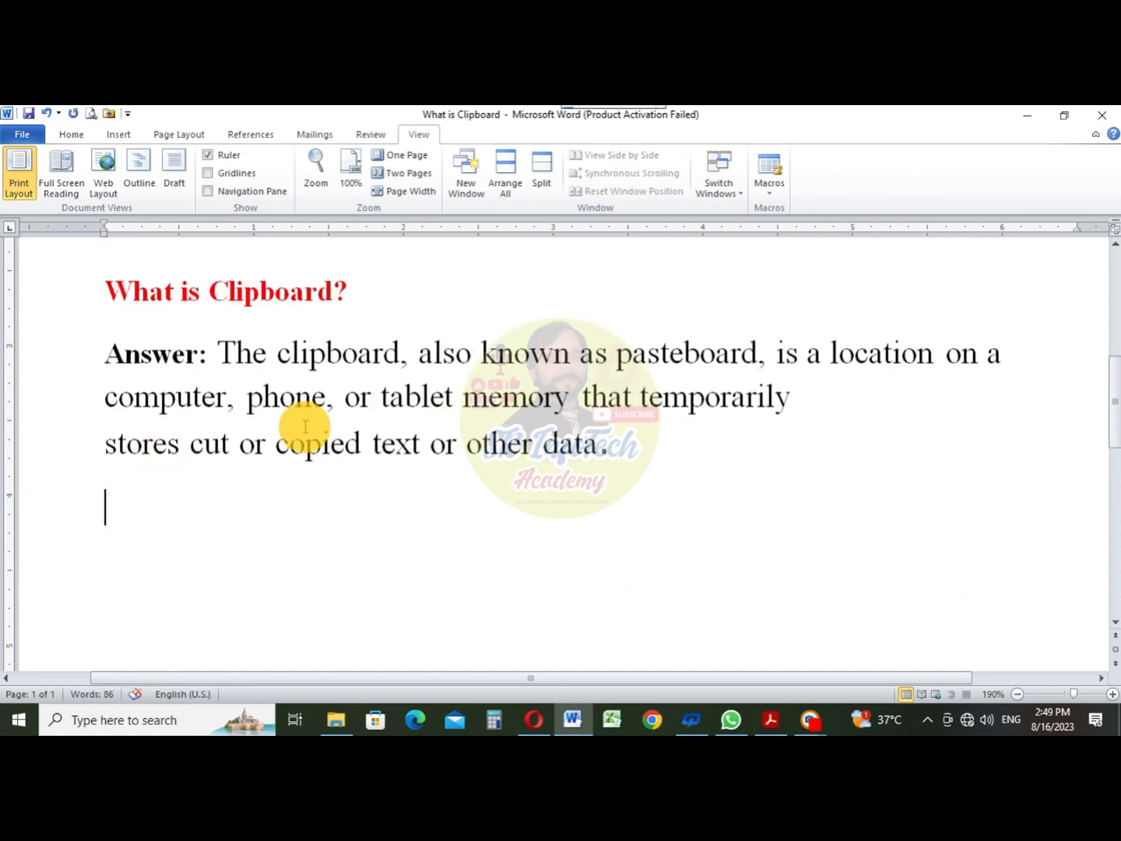
{"action": "left_click", "coordinate": [71, 134]}
{"action": "left_click", "coordinate": [20, 190]}
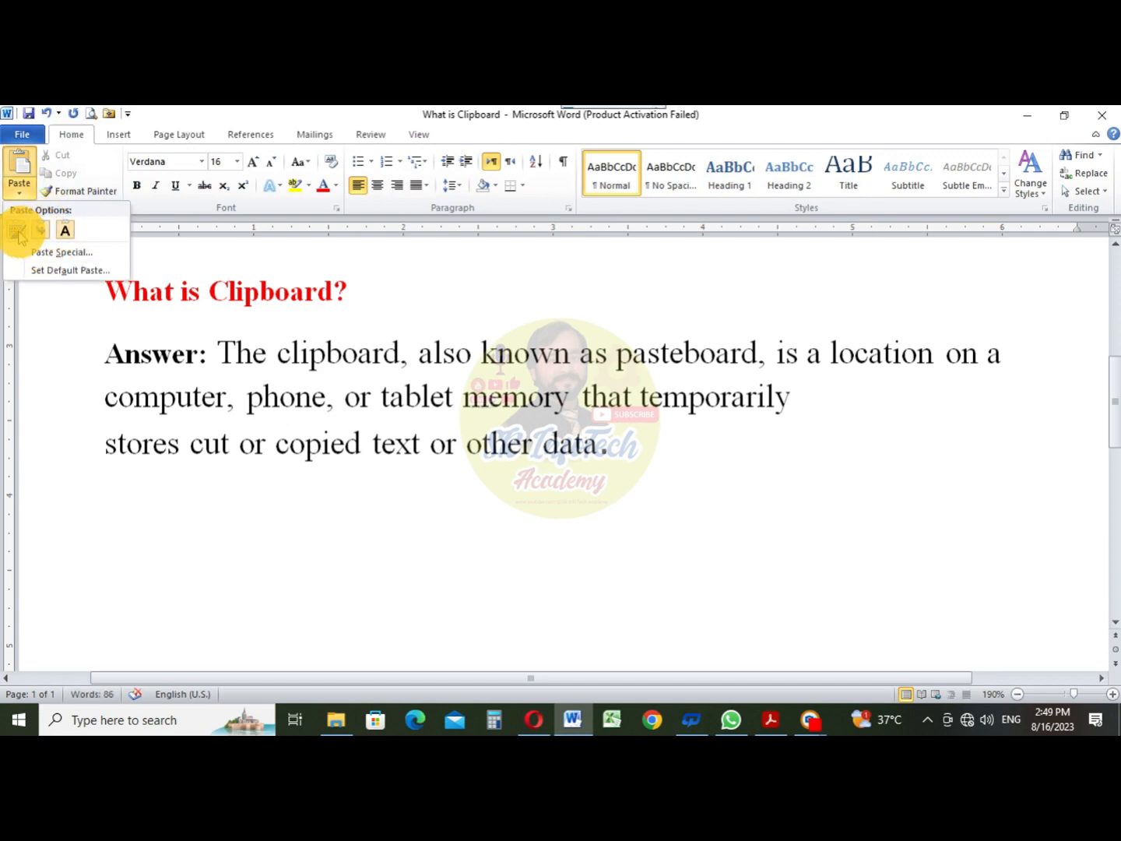
{"action": "left_click", "coordinate": [117, 514]}
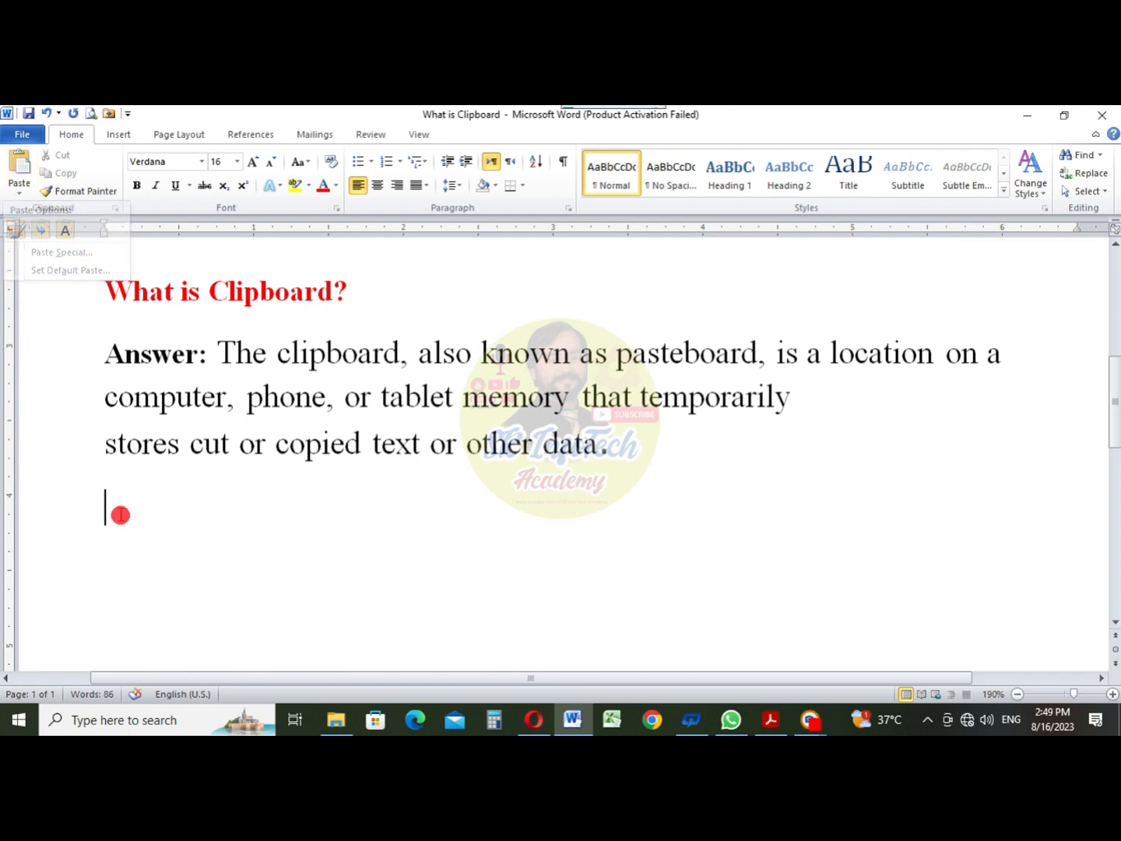
{"action": "key", "text": "ctrl+v"}
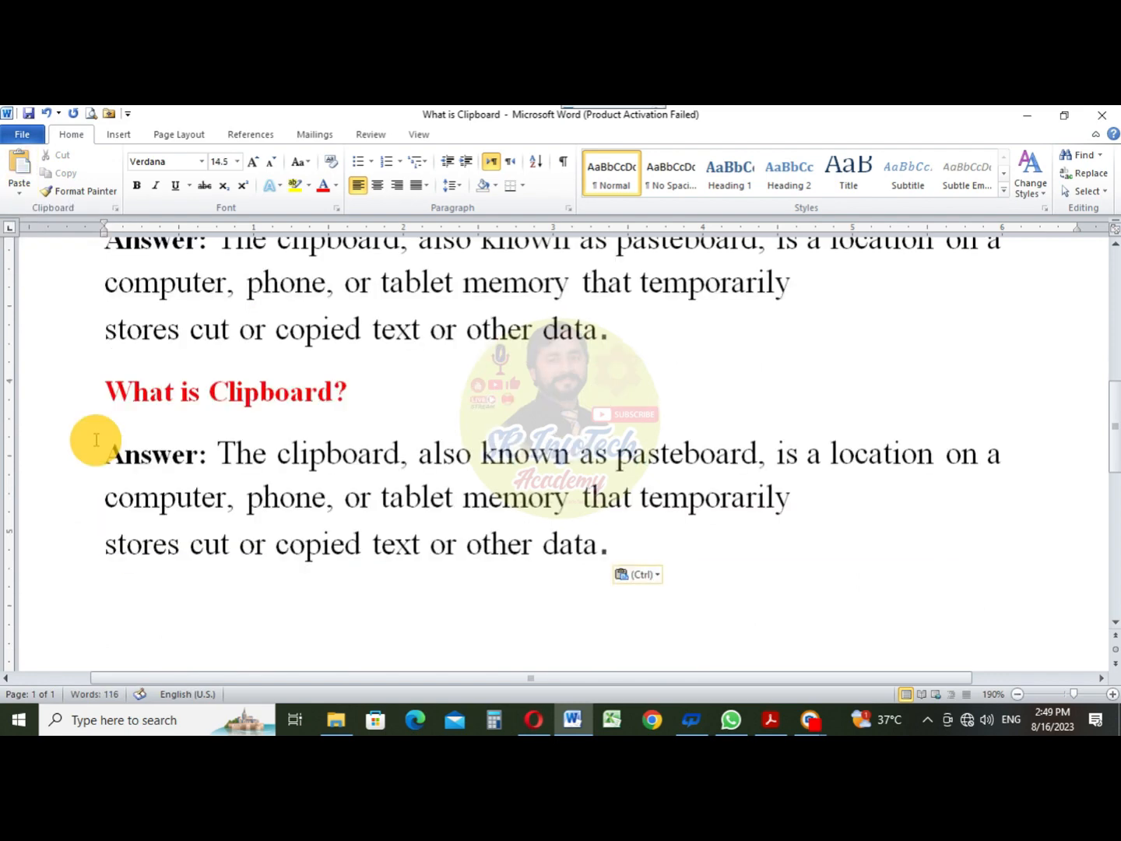
Examine both "What is Clipboard?" sections at the end and the place at the document's start where the original stood.
{"action": "scroll", "coordinate": [96, 440], "scroll_direction": "down", "scroll_amount": 1}
{"action": "left_click_drag", "start_coordinate": [116, 326], "coordinate": [551, 501]}
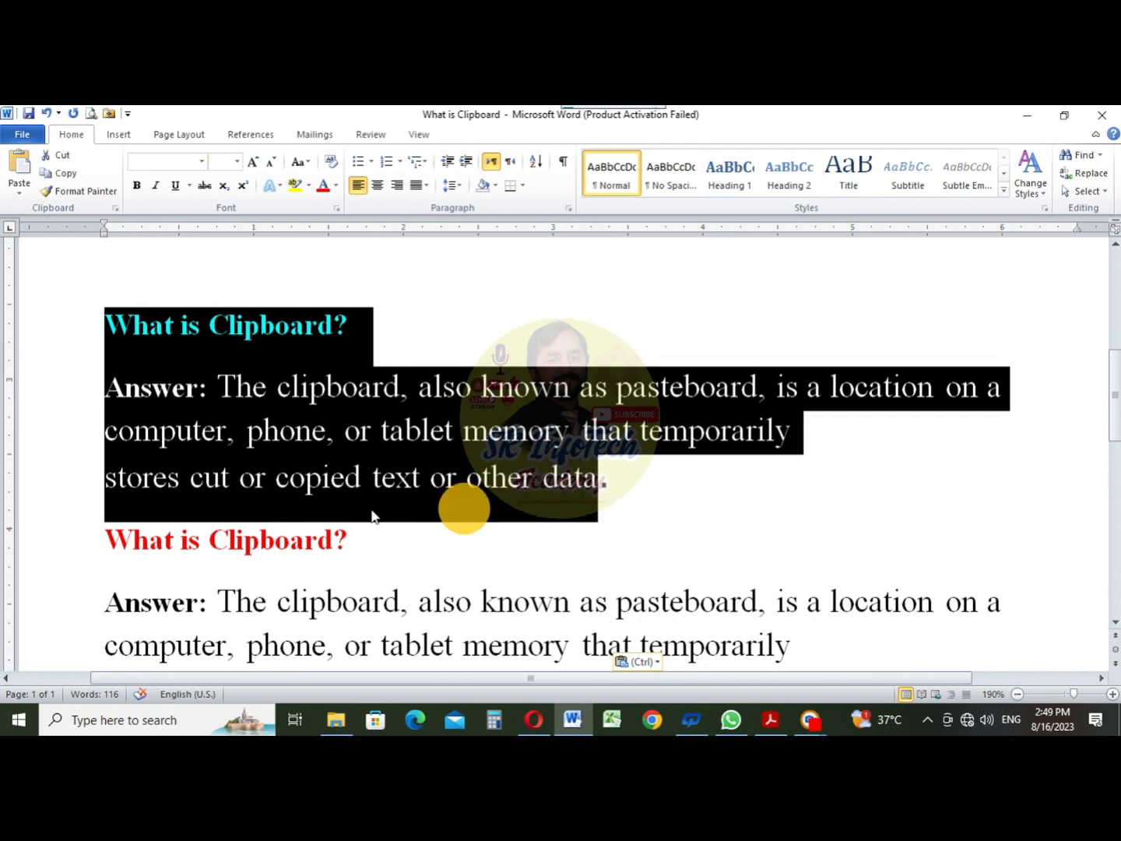
{"action": "scroll", "coordinate": [214, 451], "scroll_direction": "down", "scroll_amount": 1}
{"action": "left_click_drag", "start_coordinate": [101, 464], "coordinate": [685, 631]}
{"action": "scroll", "coordinate": [430, 482], "scroll_direction": "up", "scroll_amount": 7}
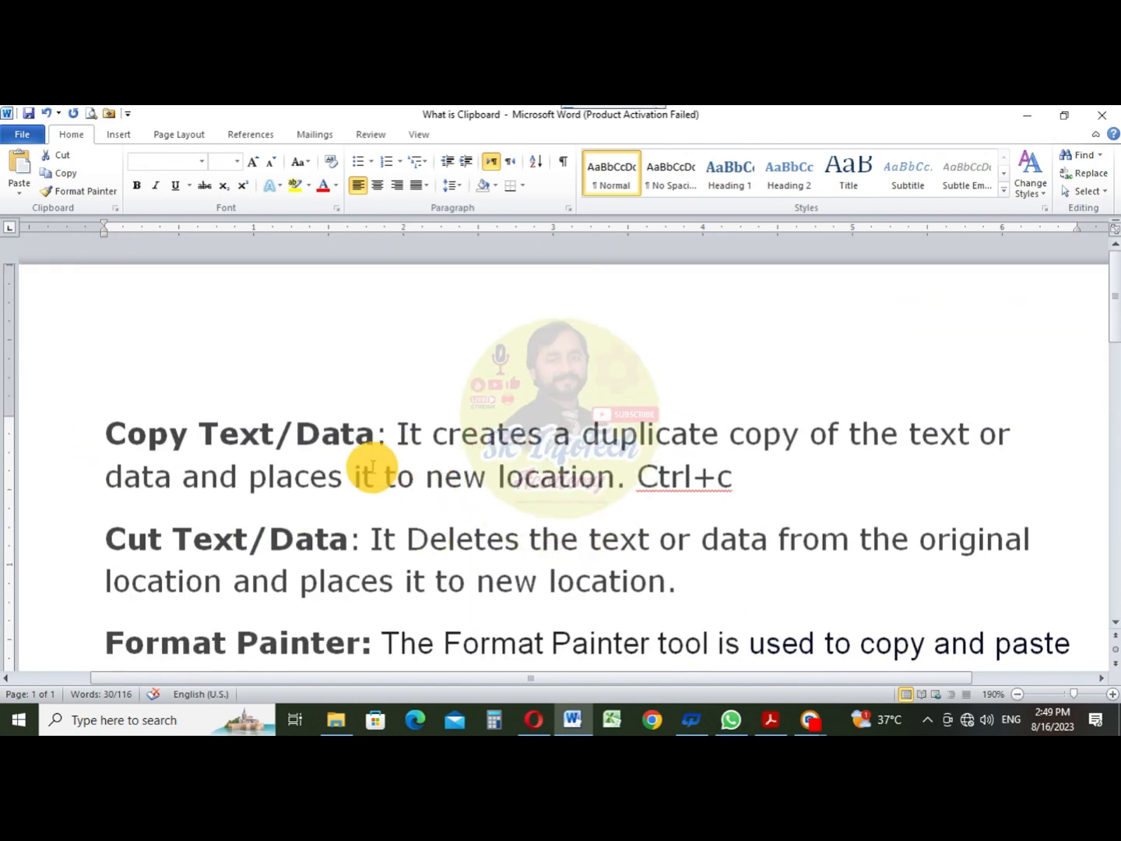
{"action": "scroll", "coordinate": [368, 444], "scroll_direction": "down", "scroll_amount": 3}
{"action": "scroll", "coordinate": [372, 465], "scroll_direction": "down", "scroll_amount": 1}
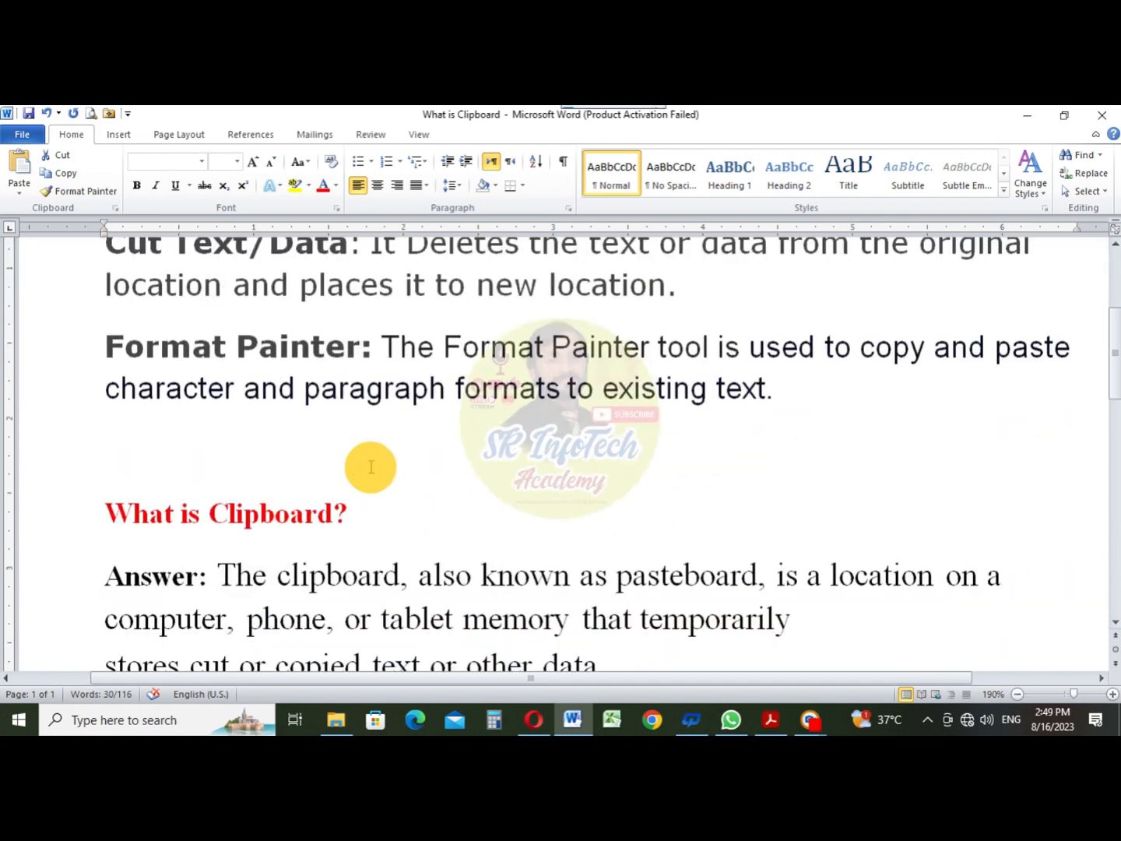
{"action": "scroll", "coordinate": [371, 465], "scroll_direction": "up", "scroll_amount": 4}
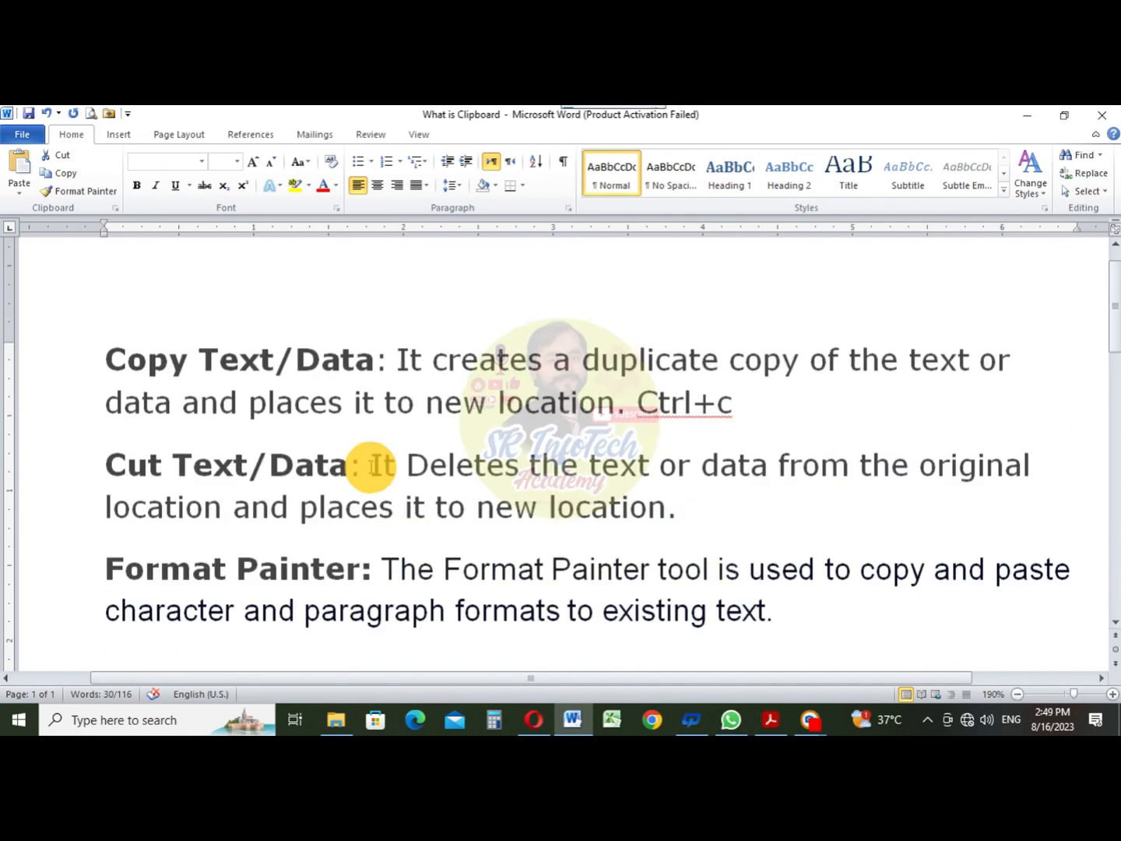
Undo the cut and paste of the original "What is Clipboard?" section.
{"action": "key", "text": "ctrl+z"}
{"action": "key", "text": "ctrl+z"}
{"action": "key", "text": "ctrl+z"}
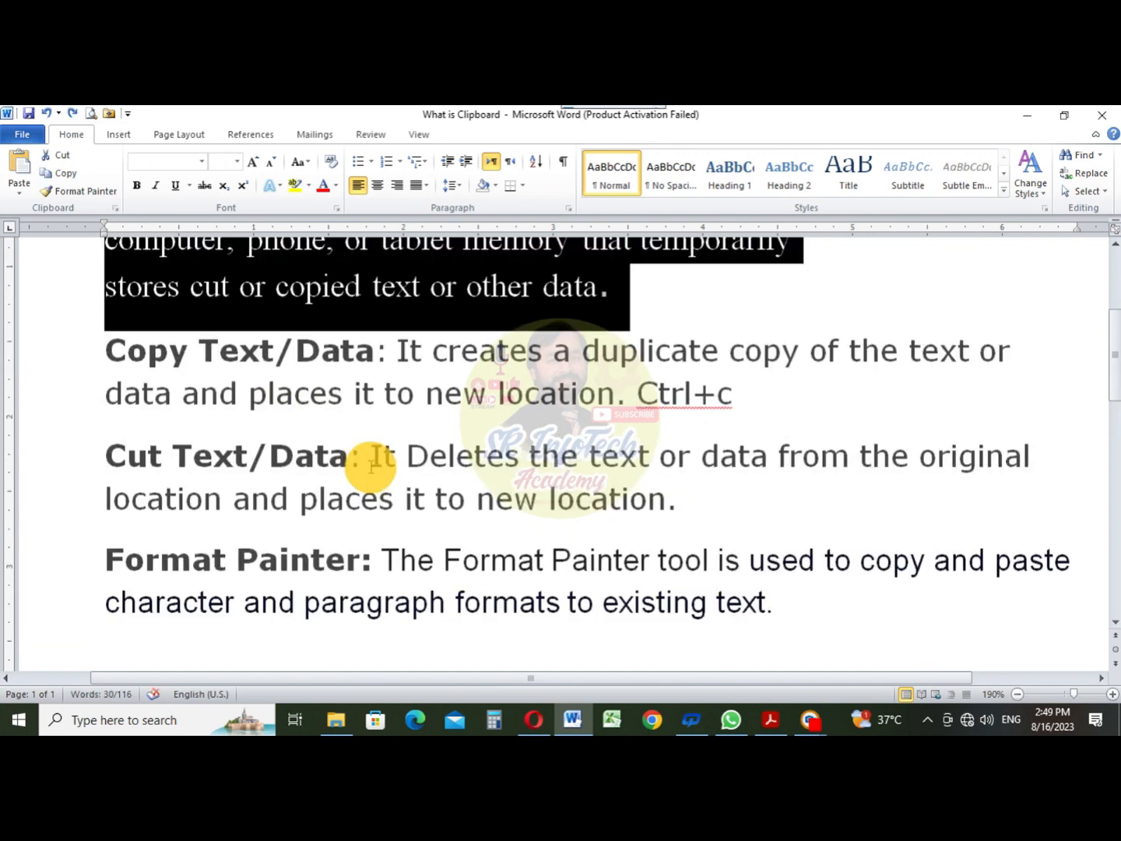
Review the original "What is Clipboard?" section at the document's start and the Format Painter definition below the Cut Text/Data paragraph.
{"action": "scroll", "coordinate": [370, 461], "scroll_direction": "up", "scroll_amount": 2}
{"action": "left_click", "coordinate": [276, 468]}
{"action": "left_click_drag", "start_coordinate": [649, 437], "coordinate": [137, 309]}
{"action": "left_click", "coordinate": [623, 445]}
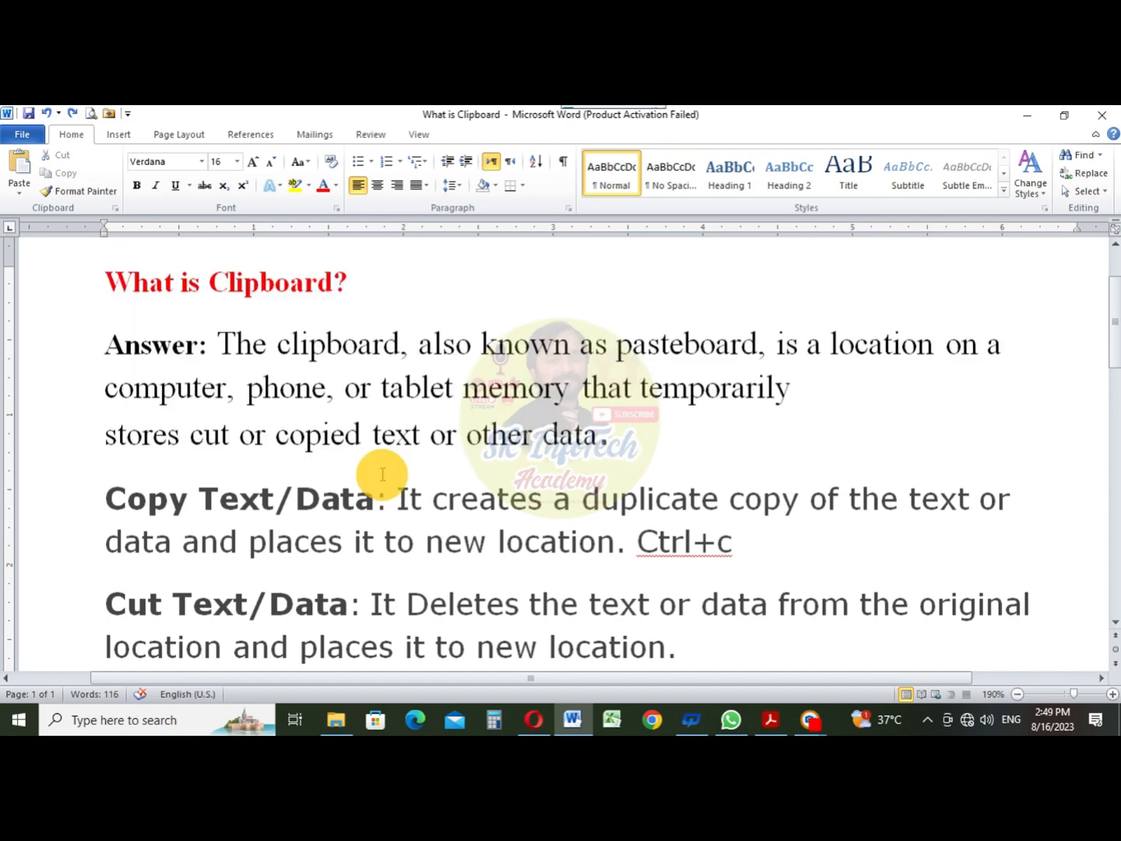
{"action": "scroll", "coordinate": [382, 473], "scroll_direction": "down", "scroll_amount": 1}
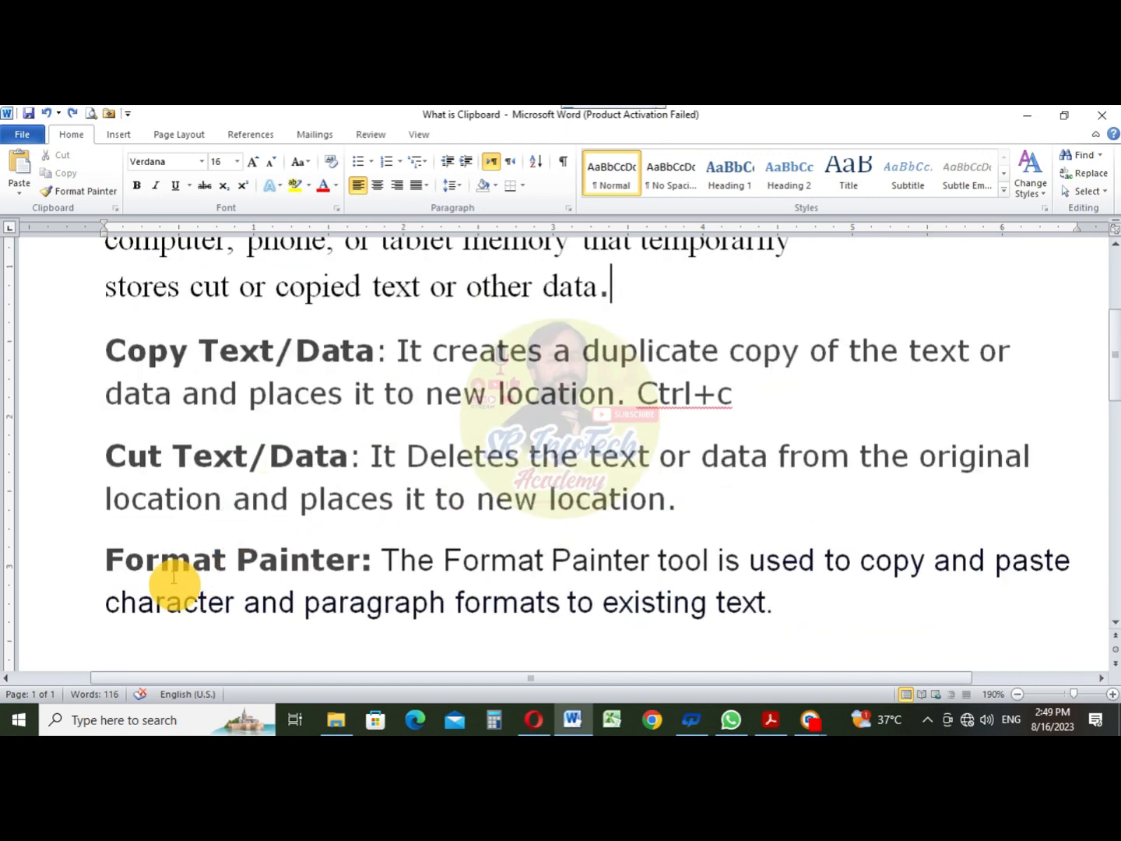
{"action": "scroll", "coordinate": [207, 513], "scroll_direction": "down", "scroll_amount": 1}
{"action": "left_click_drag", "start_coordinate": [107, 409], "coordinate": [782, 479]}
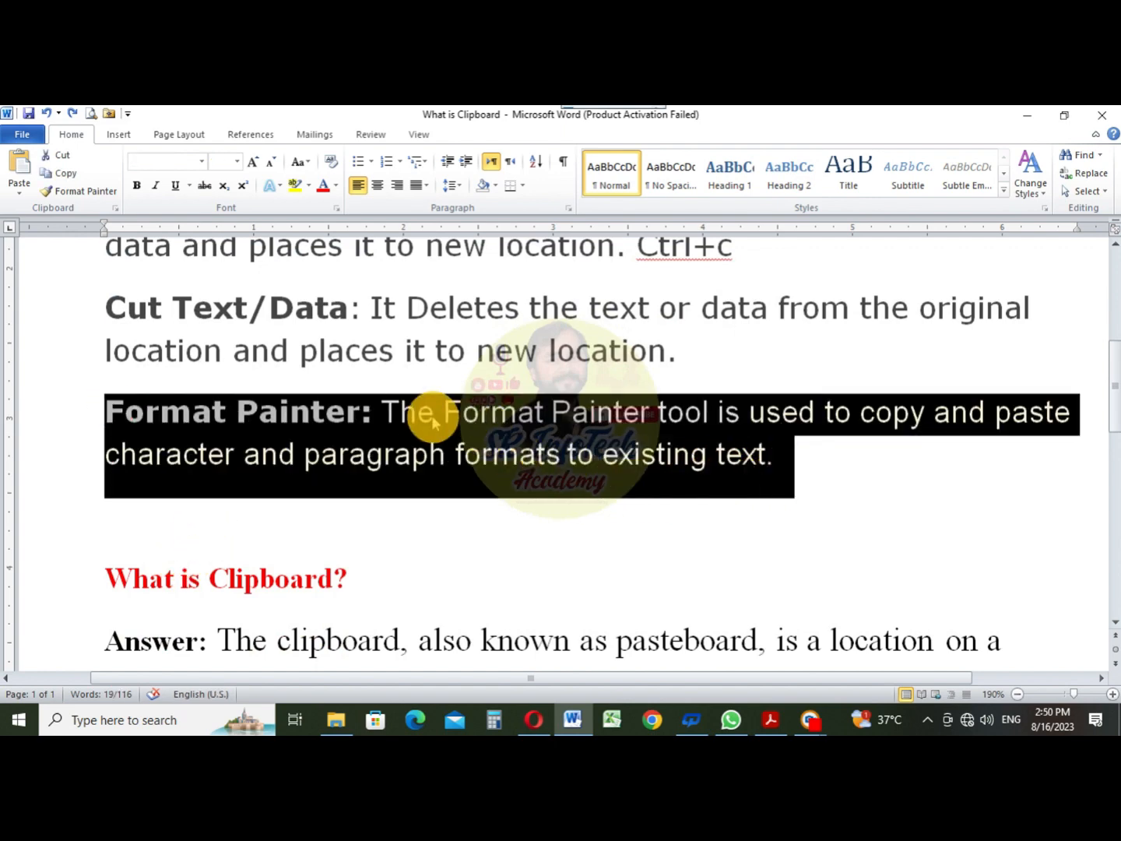
{"action": "left_click", "coordinate": [433, 416]}
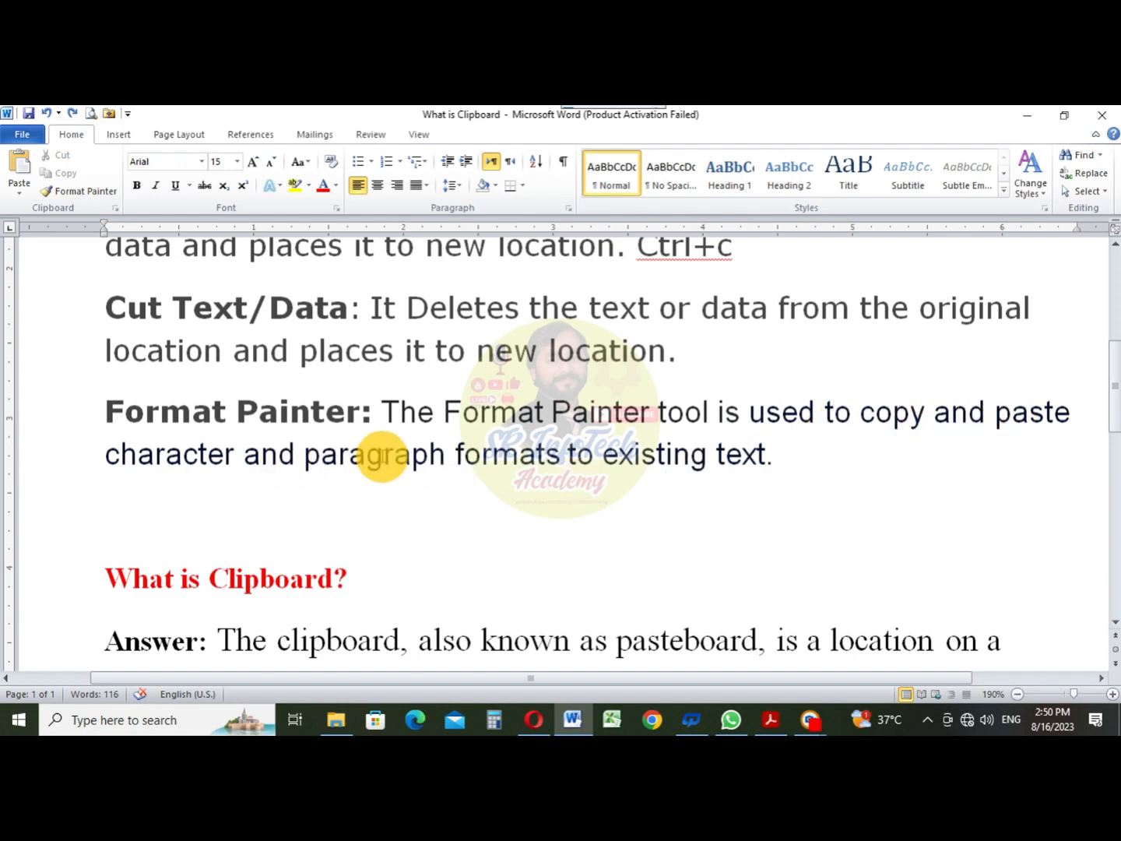
{"action": "left_click_drag", "start_coordinate": [663, 459], "coordinate": [523, 467]}
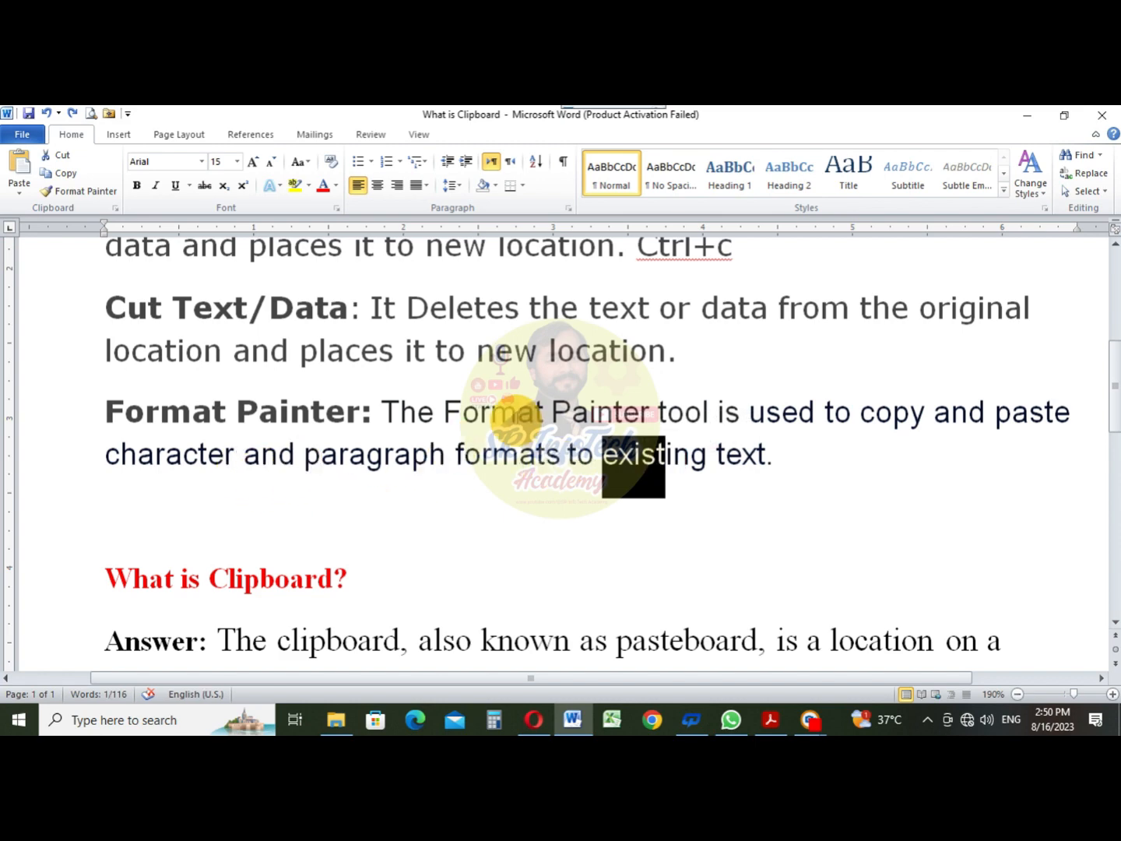
{"action": "left_click", "coordinate": [514, 413]}
Color the Cut Text/Data definition, from "It Deletes" through "new location", in the standard green.
{"action": "scroll", "coordinate": [513, 424], "scroll_direction": "up", "scroll_amount": 1}
{"action": "left_click", "coordinate": [485, 415]}
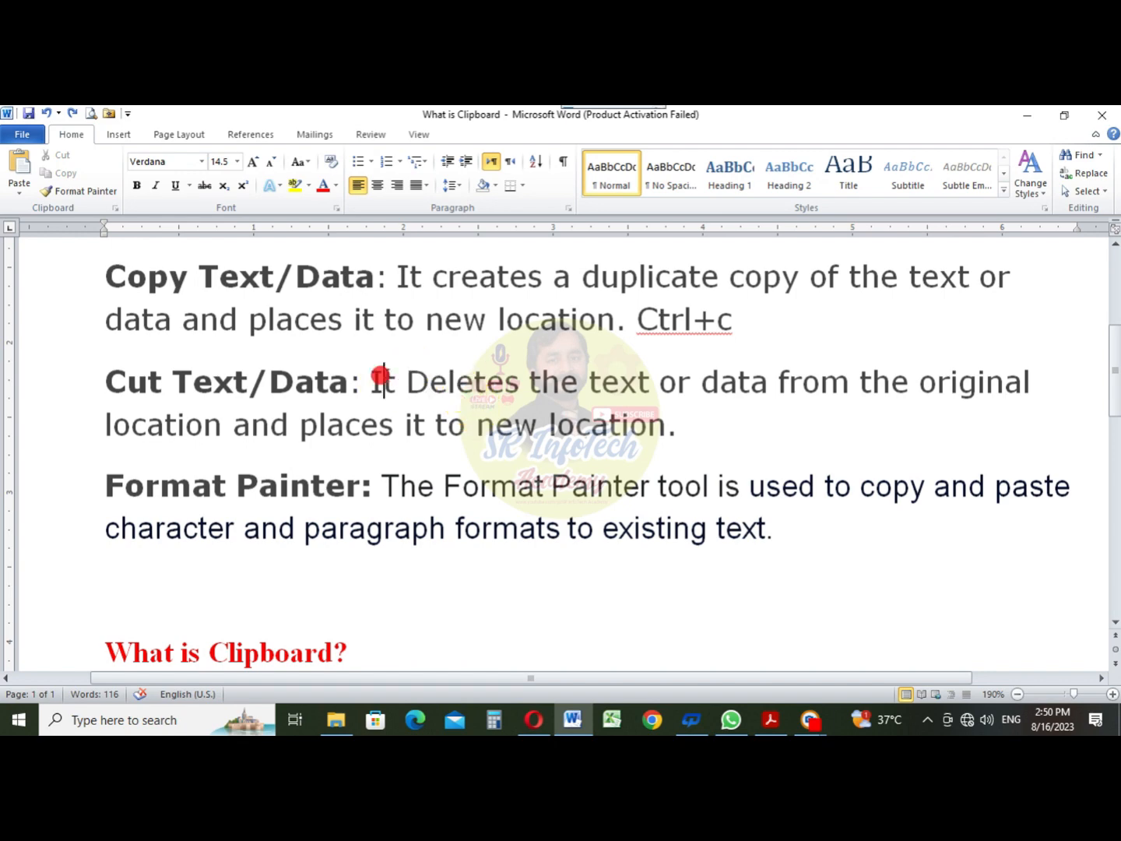
{"action": "left_click_drag", "start_coordinate": [372, 382], "coordinate": [666, 427]}
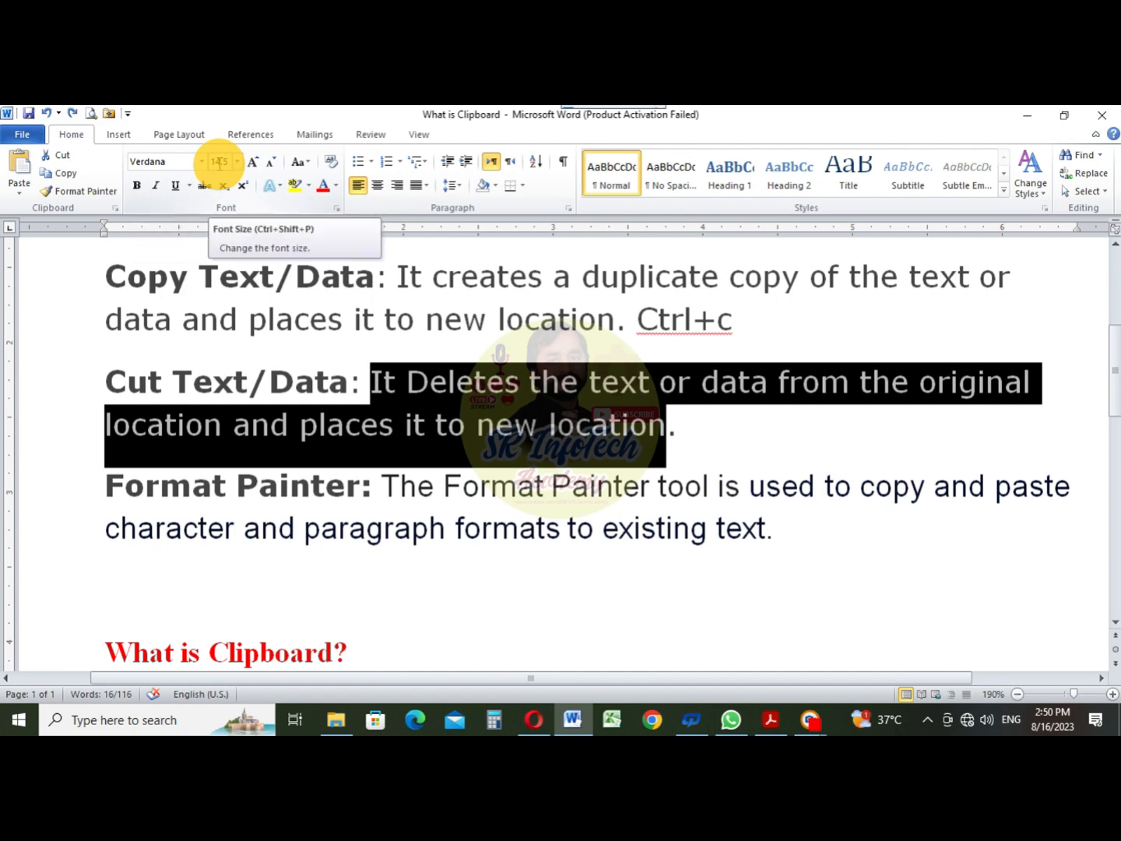
{"action": "left_click", "coordinate": [335, 187]}
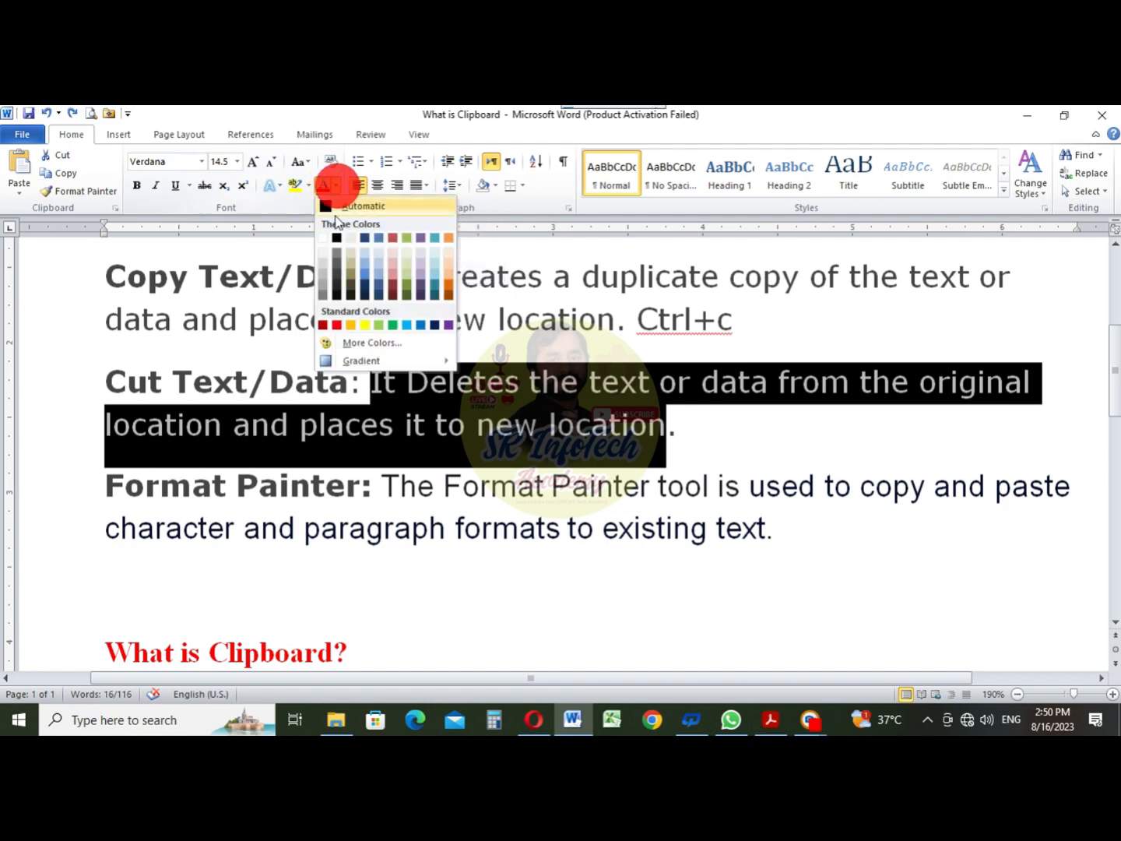
{"action": "left_click", "coordinate": [397, 331]}
{"action": "left_click", "coordinate": [482, 401]}
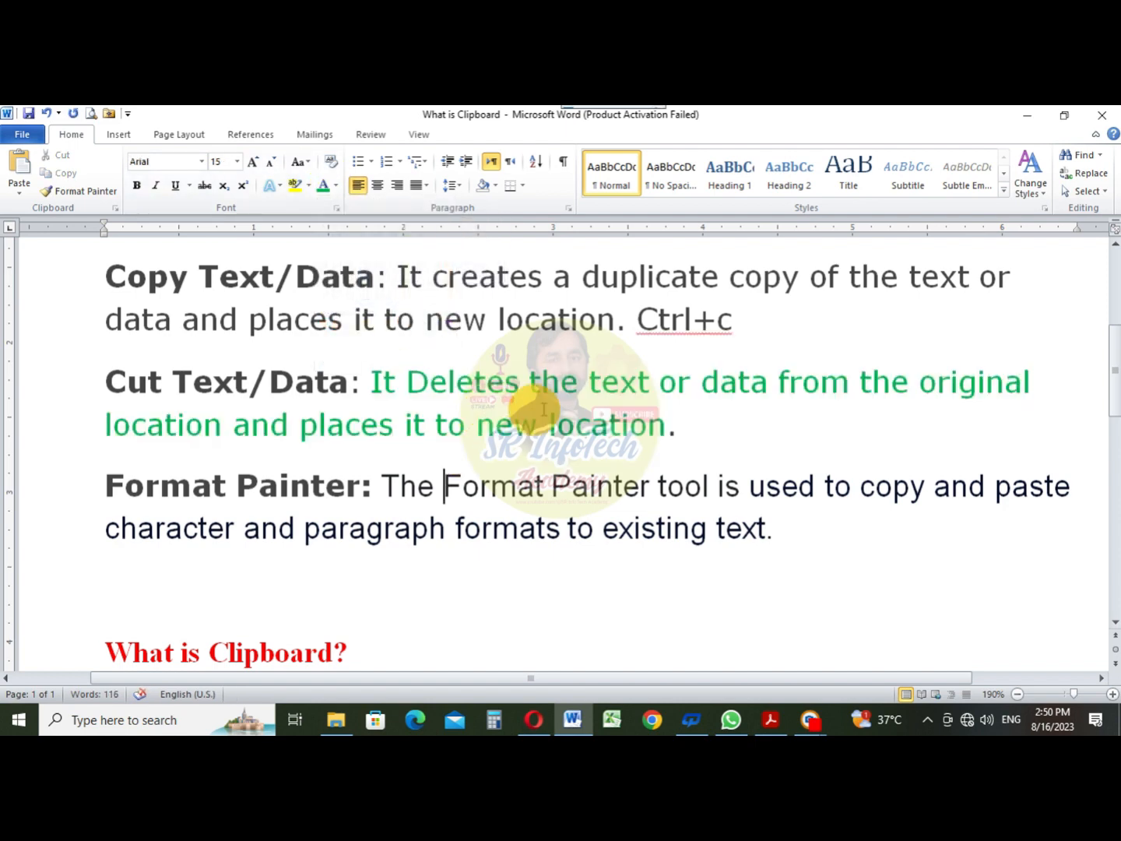
Copy the green Cut Text/Data definition's formatting with Format Painter and apply it to the answer text in the last "What is Clipboard?" section.
{"action": "left_click_drag", "start_coordinate": [689, 431], "coordinate": [387, 416]}
{"action": "left_click", "coordinate": [89, 192]}
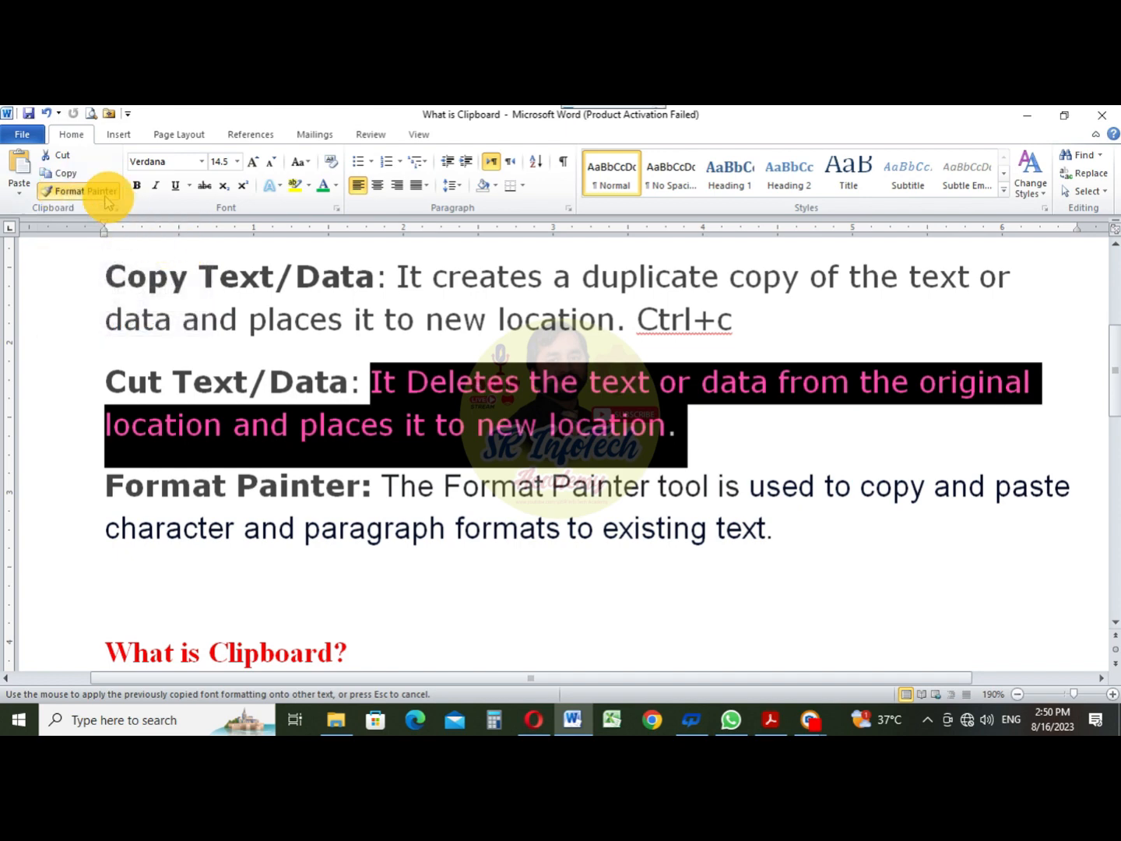
{"action": "left_click", "coordinate": [89, 191]}
{"action": "left_click", "coordinate": [78, 192]}
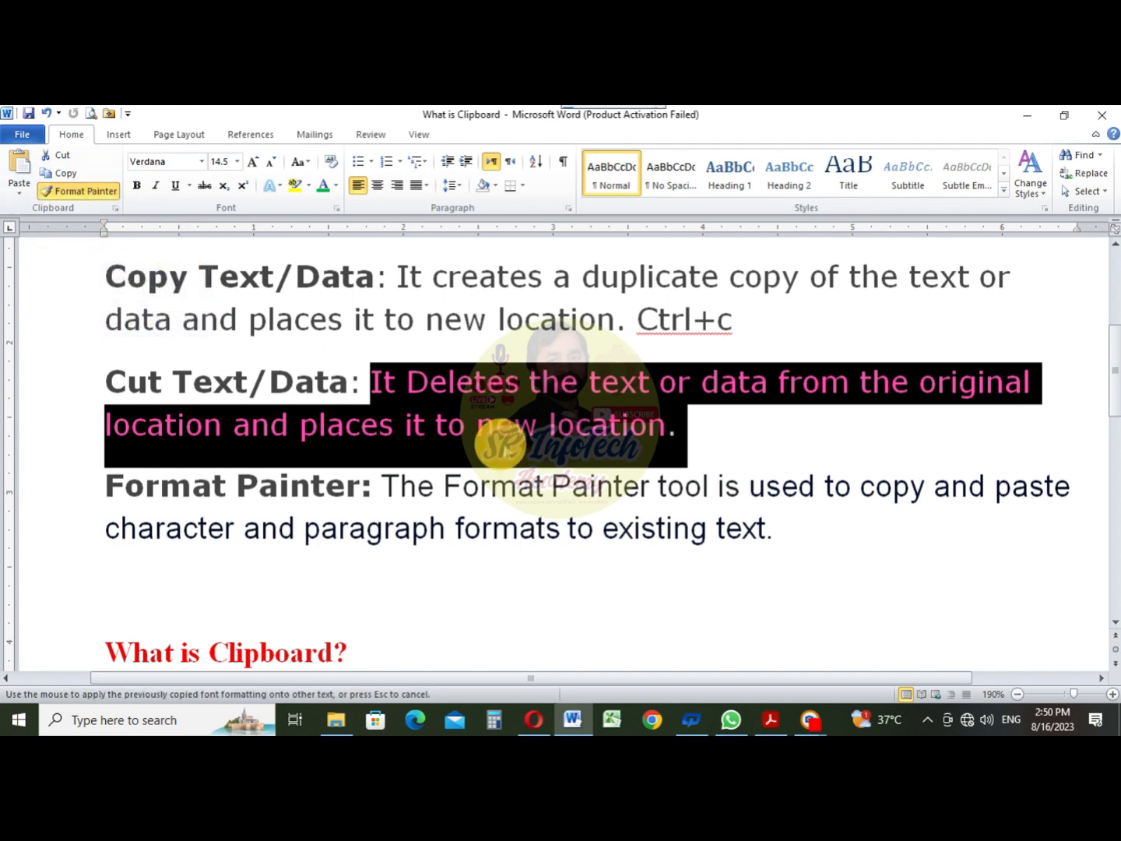
{"action": "scroll", "coordinate": [501, 440], "scroll_direction": "down", "scroll_amount": 3}
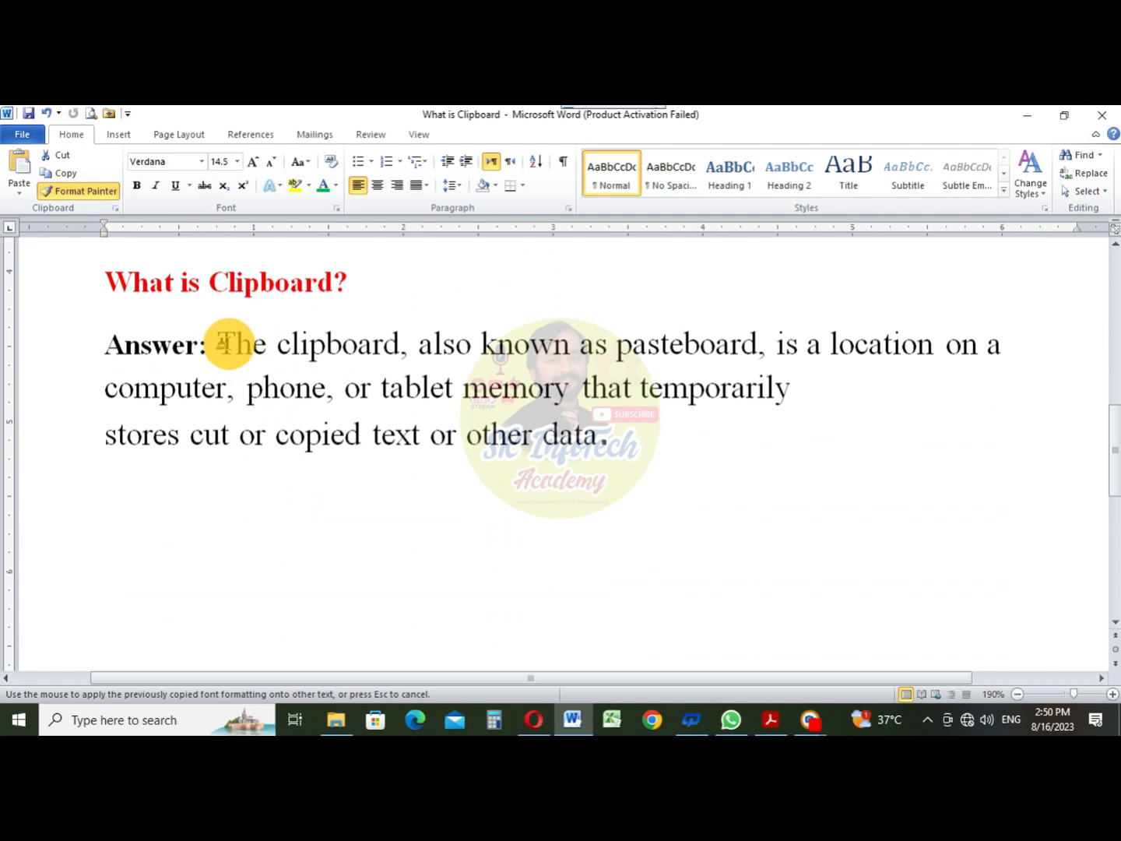
{"action": "mouse_move", "coordinate": [243, 343]}
{"action": "left_mouse_down"}
{"action": "mouse_move", "coordinate": [445, 453]}
{"action": "mouse_move", "coordinate": [608, 444]}
{"action": "mouse_move", "coordinate": [599, 451]}
{"action": "left_mouse_up"}
{"action": "left_click", "coordinate": [564, 397]}
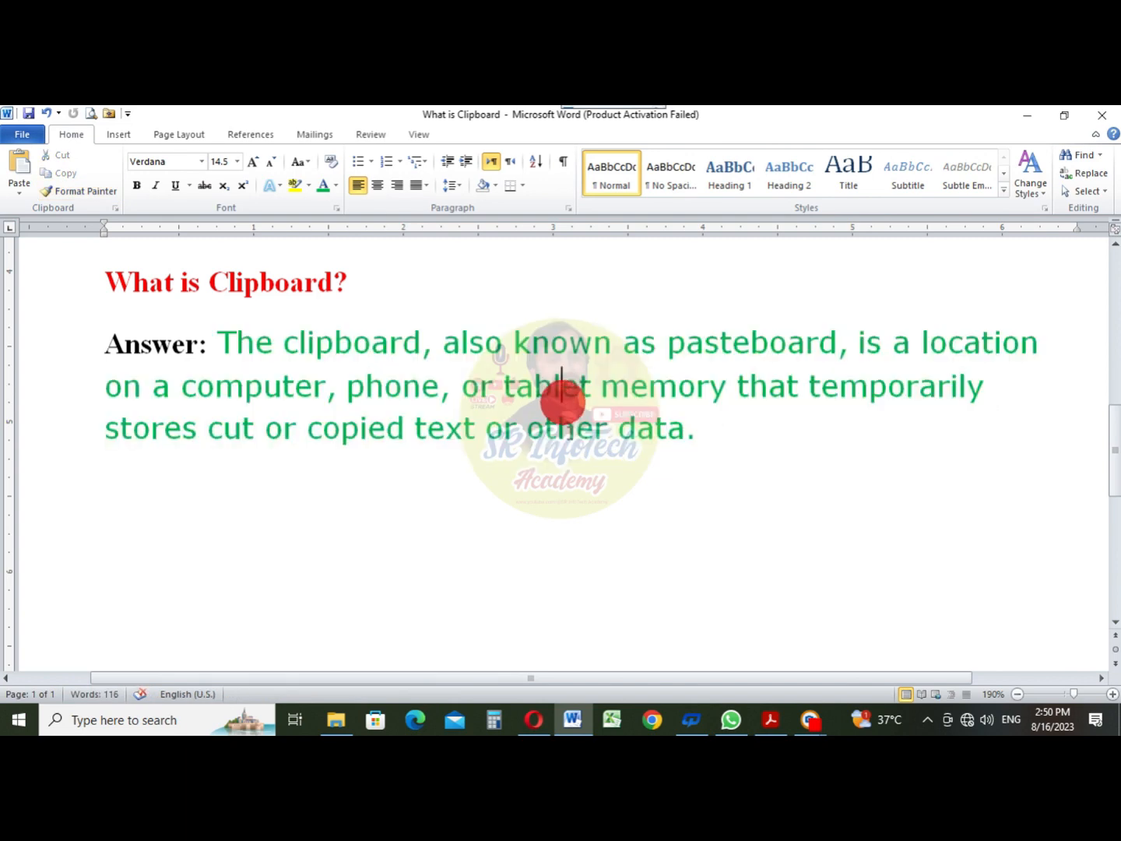
Examine the font, size and color of the reformatted answer in the last "What is Clipboard?" section.
{"action": "left_click", "coordinate": [143, 162]}
{"action": "left_click", "coordinate": [219, 160]}
{"action": "left_click_drag", "start_coordinate": [440, 388], "coordinate": [686, 430]}
{"action": "left_click", "coordinate": [400, 402]}
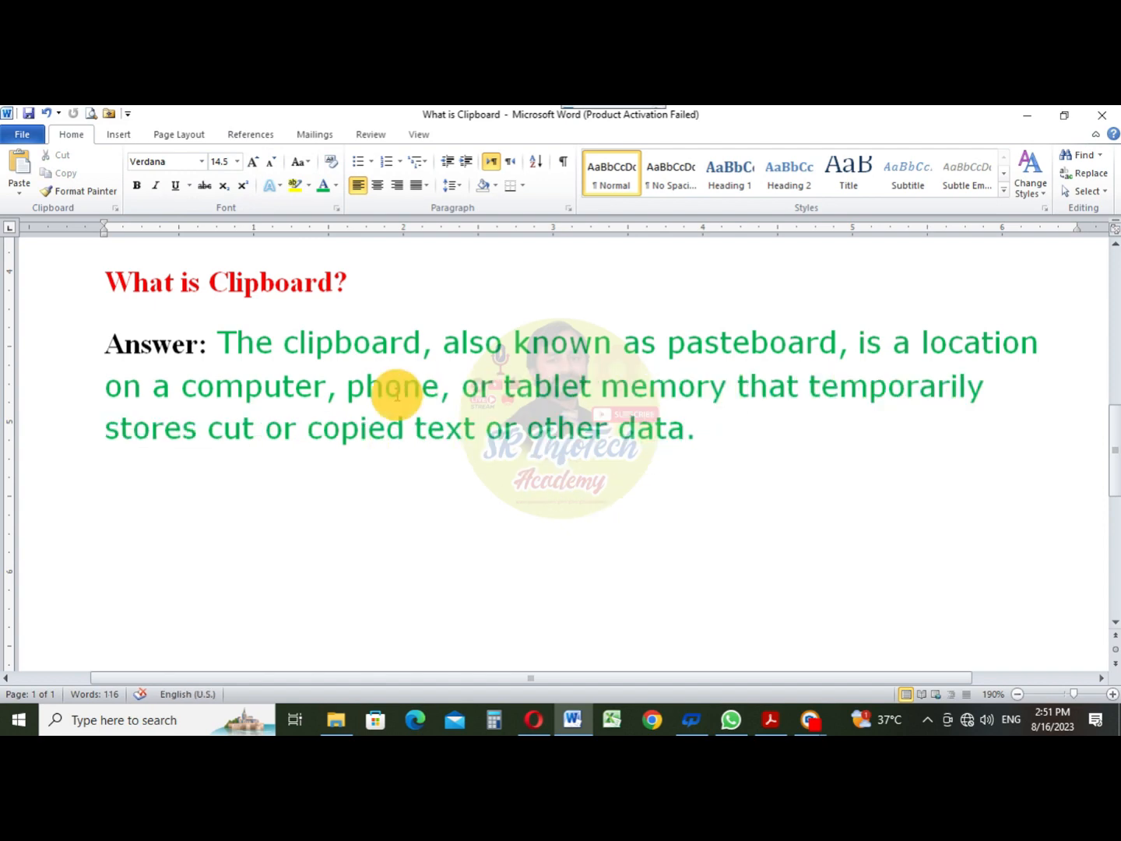
{"action": "scroll", "coordinate": [397, 396], "scroll_direction": "up", "scroll_amount": 2}
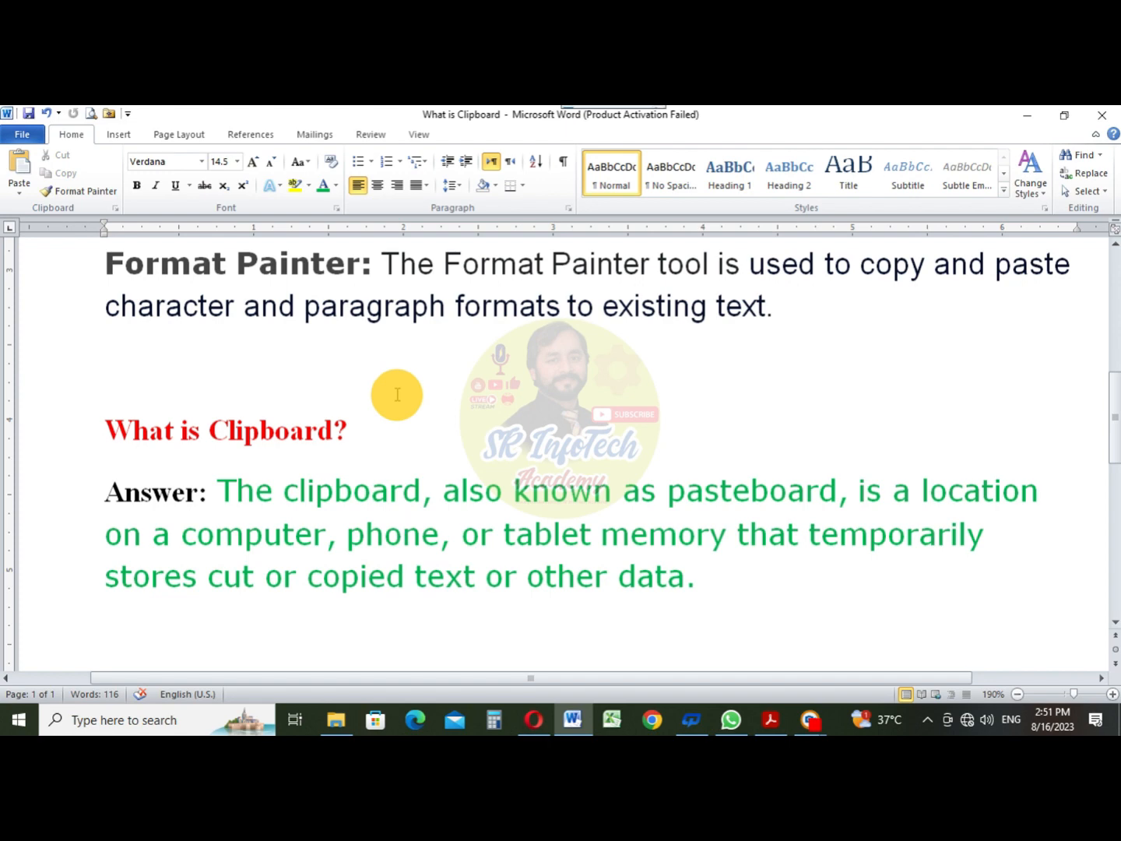
{"action": "scroll", "coordinate": [425, 421], "scroll_direction": "down", "scroll_amount": 5}
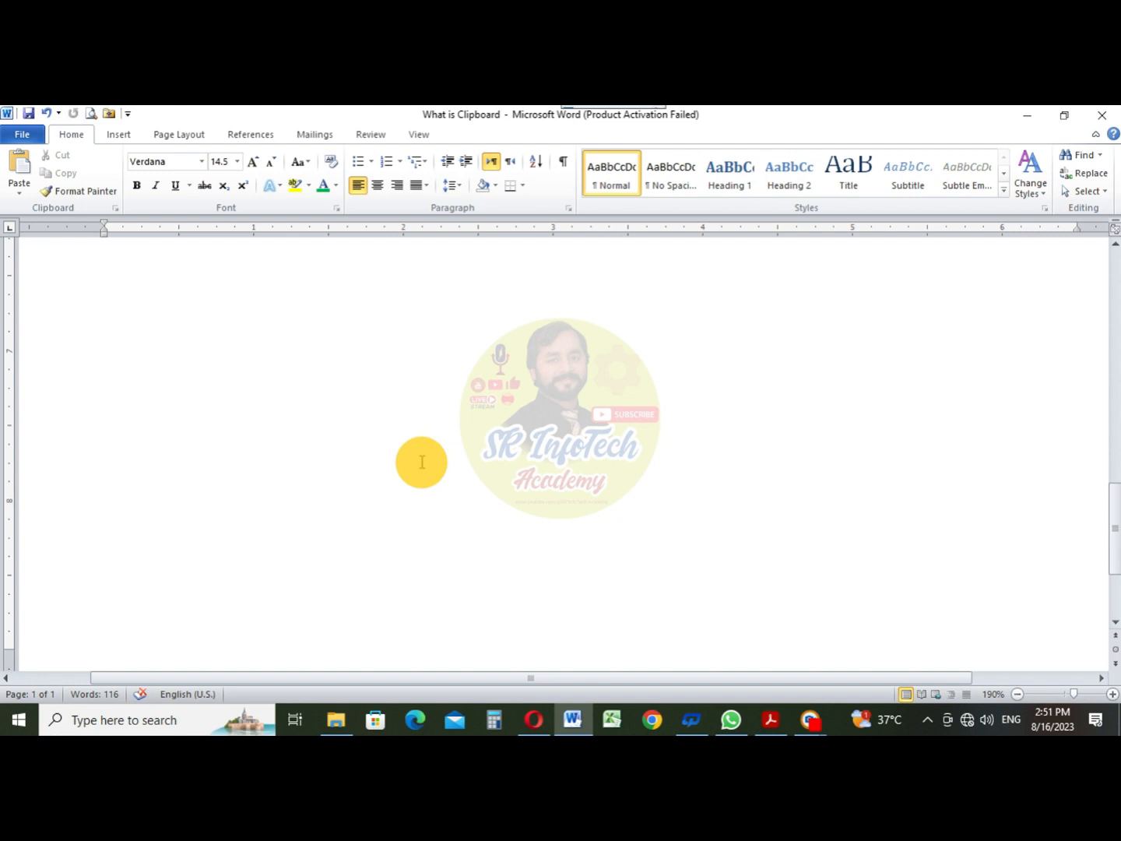
{"action": "scroll", "coordinate": [423, 462], "scroll_direction": "up", "scroll_amount": 5}
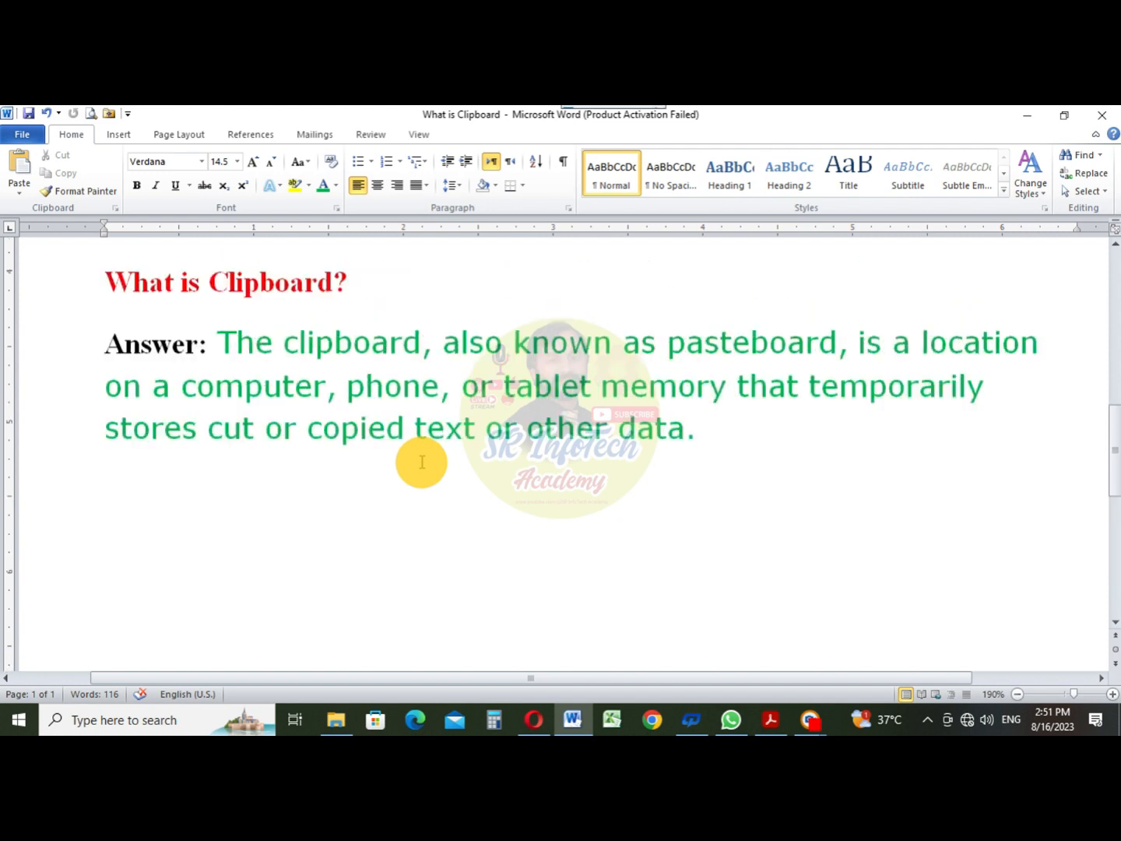